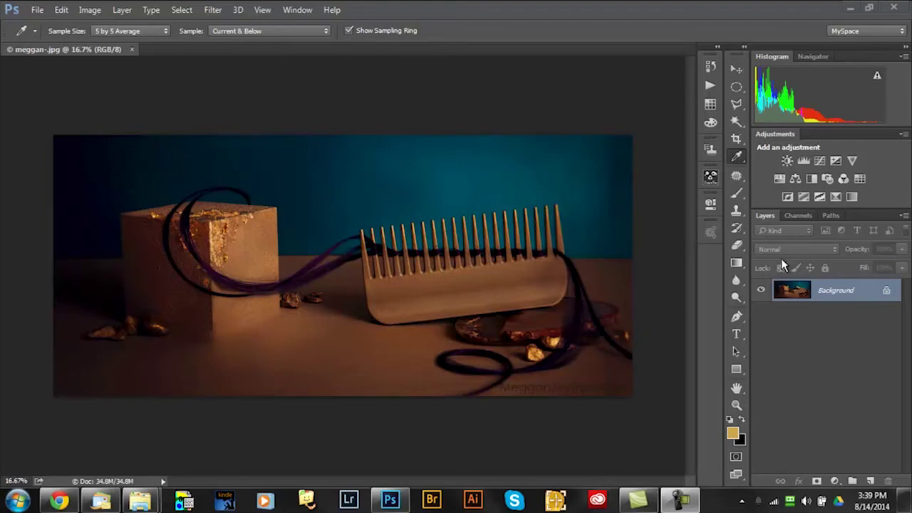
Inspect the photo's Red, Green and Blue channels individually, then return to the RGB composite and layers.
left_click(798, 214)
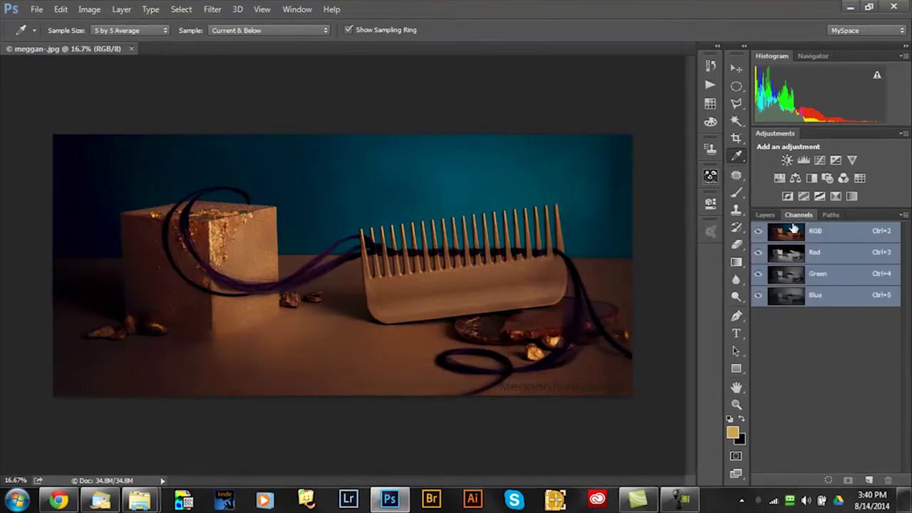
left_click(818, 255)
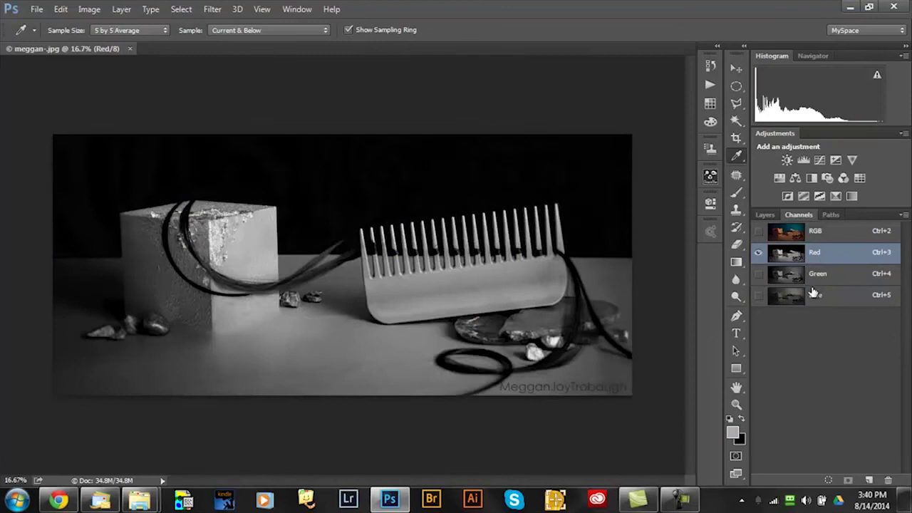
left_click(819, 277)
left_click(819, 298)
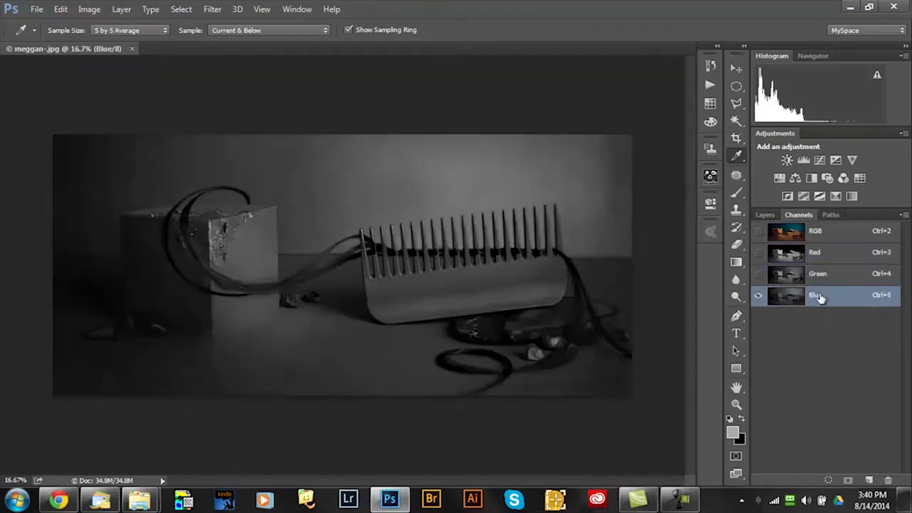
left_click(827, 258)
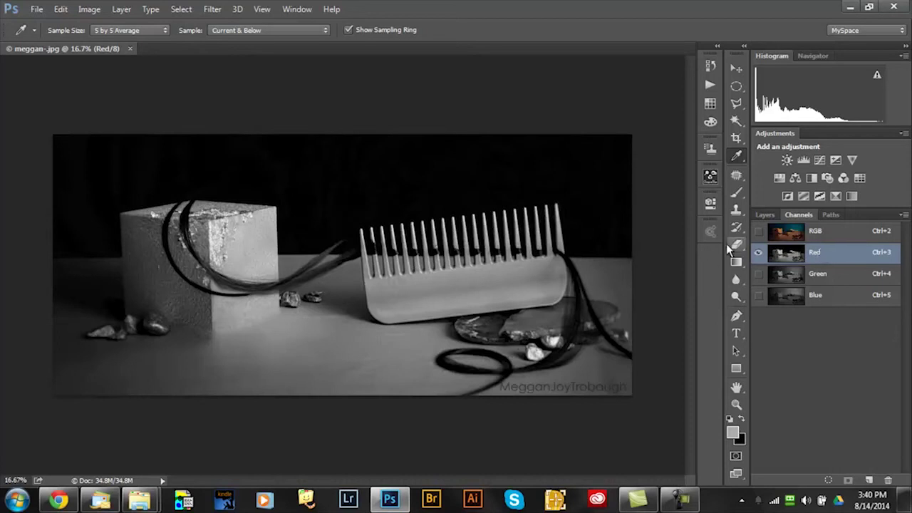
left_click(835, 236)
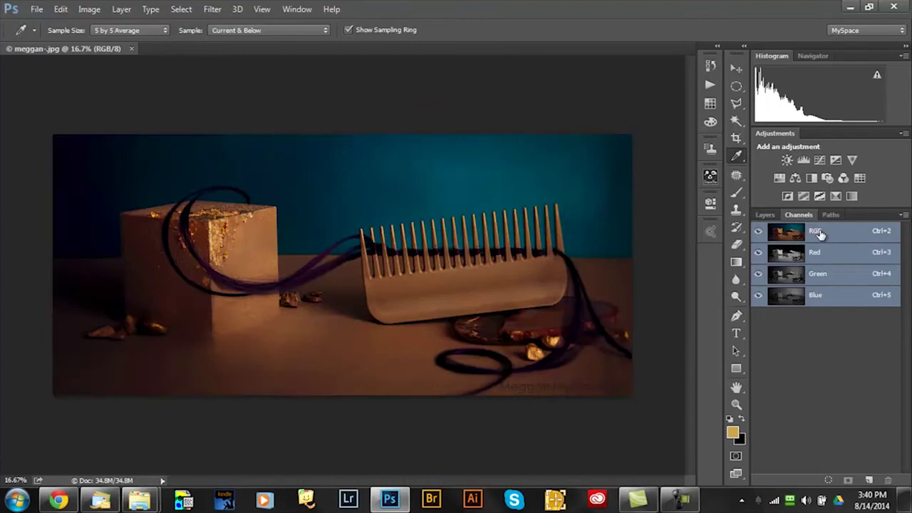
left_click(766, 216)
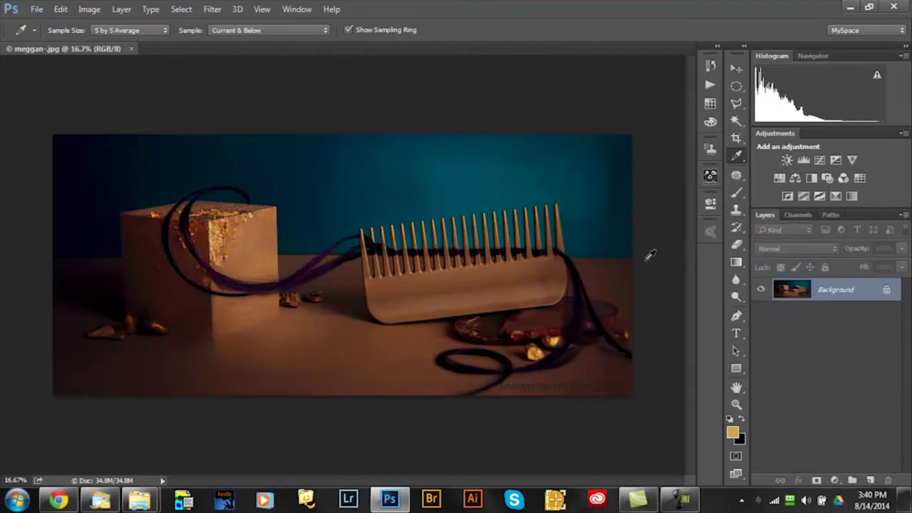
Duplicate the photo as a new document named meggan- copy.
left_click(87, 10)
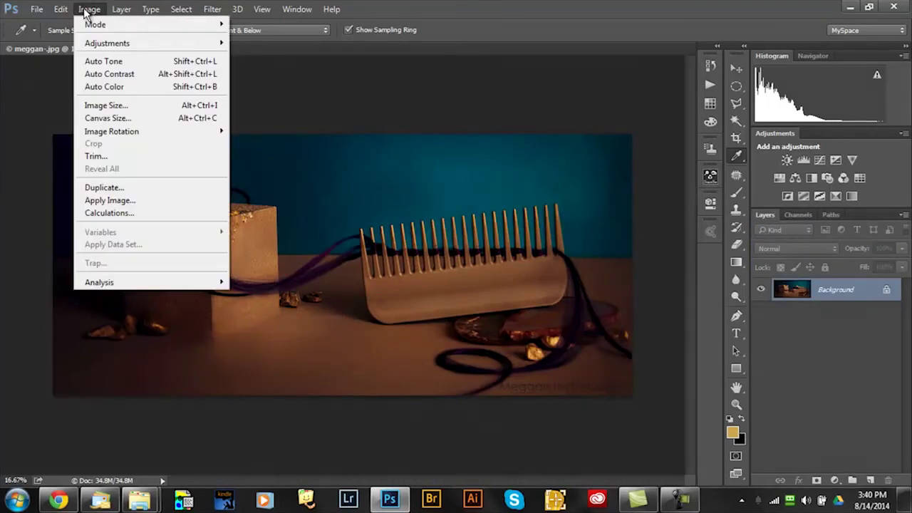
left_click(135, 189)
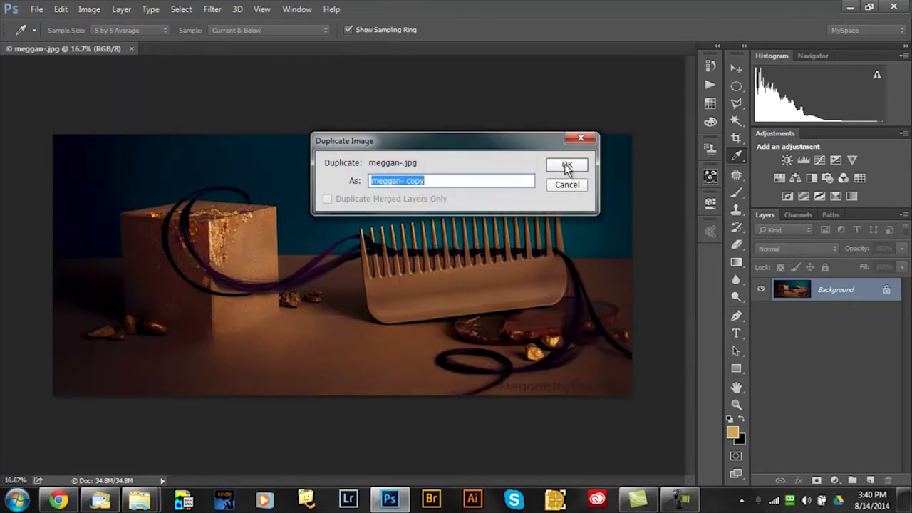
left_click(568, 167)
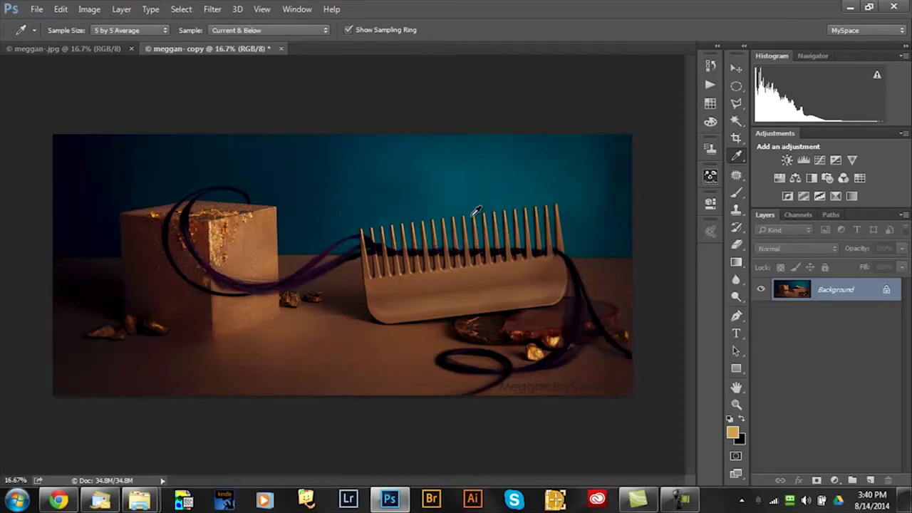
Convert meggan- copy to CMYK Color, accepting the U.S. Web Coated (SWOP) v2 profile warning.
left_click(90, 10)
mouse_move(107, 24)
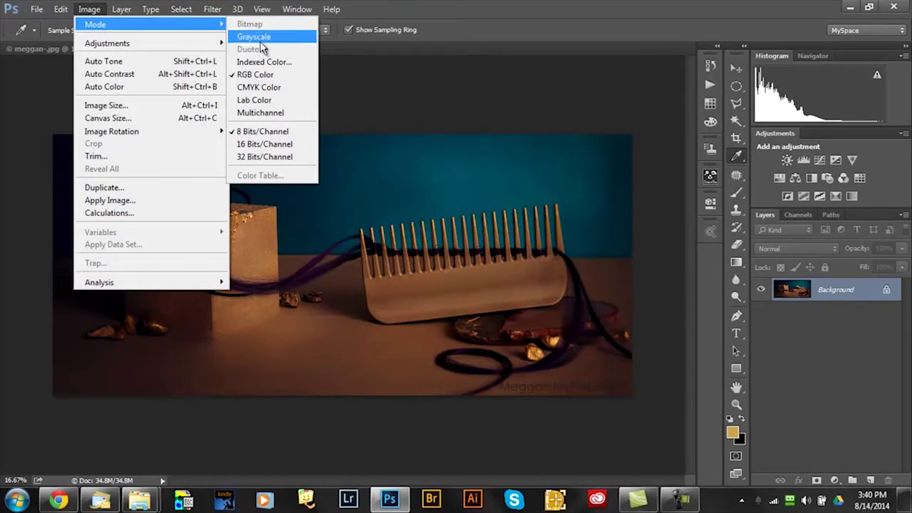
left_click(264, 84)
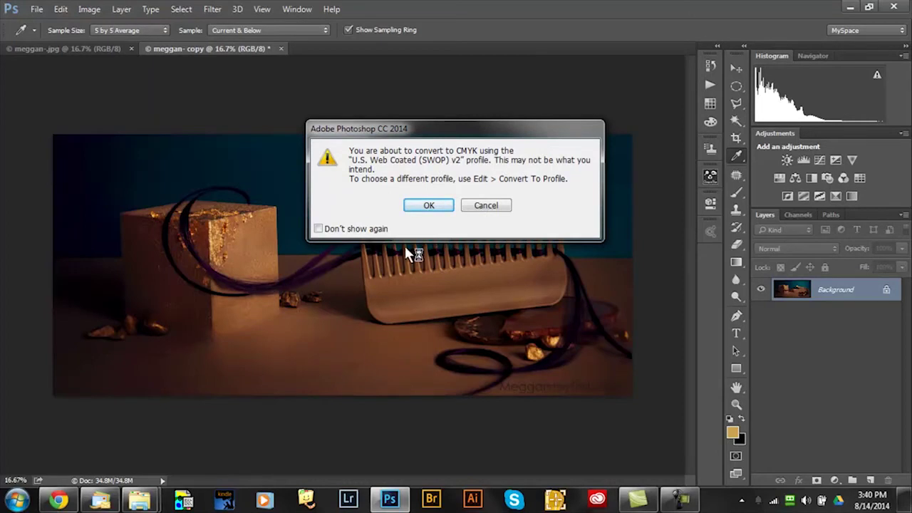
left_click(429, 205)
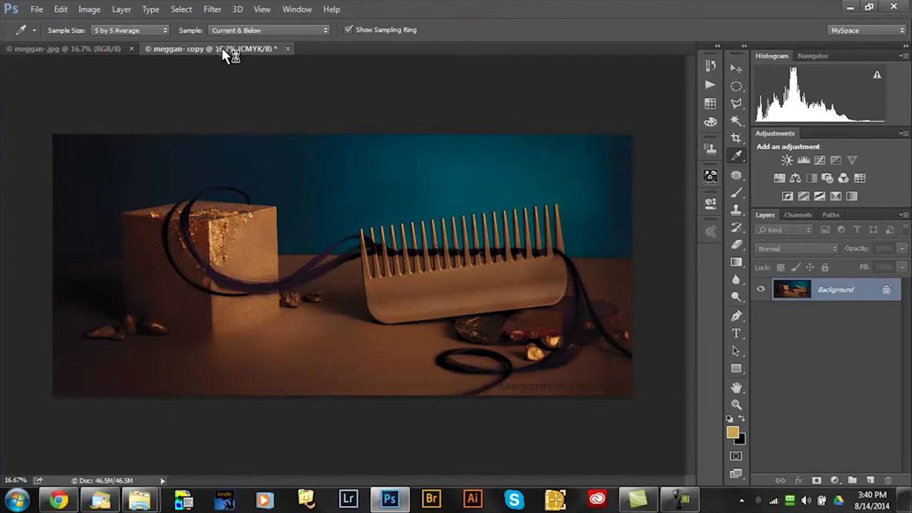
View the copy's Cyan, Magenta, Yellow and Black channels one by one, twice over.
left_click(804, 217)
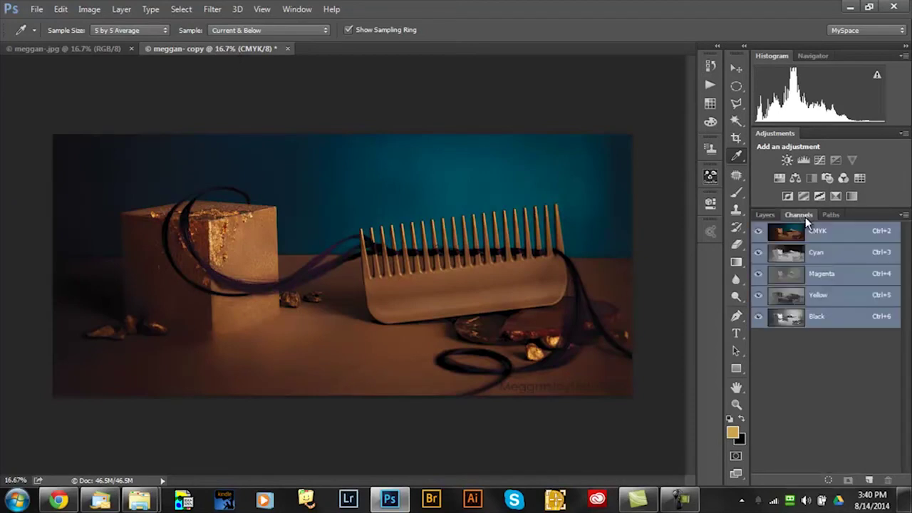
left_click(824, 261)
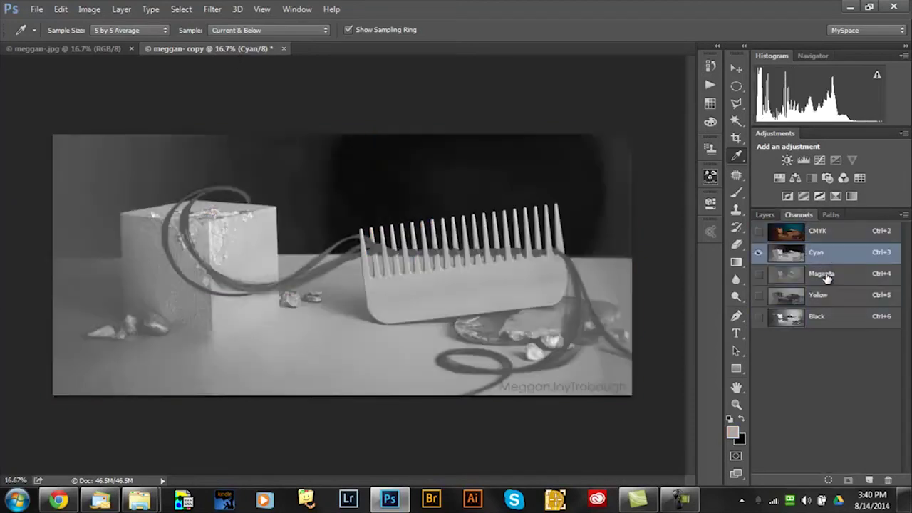
left_click(823, 277)
left_click(821, 299)
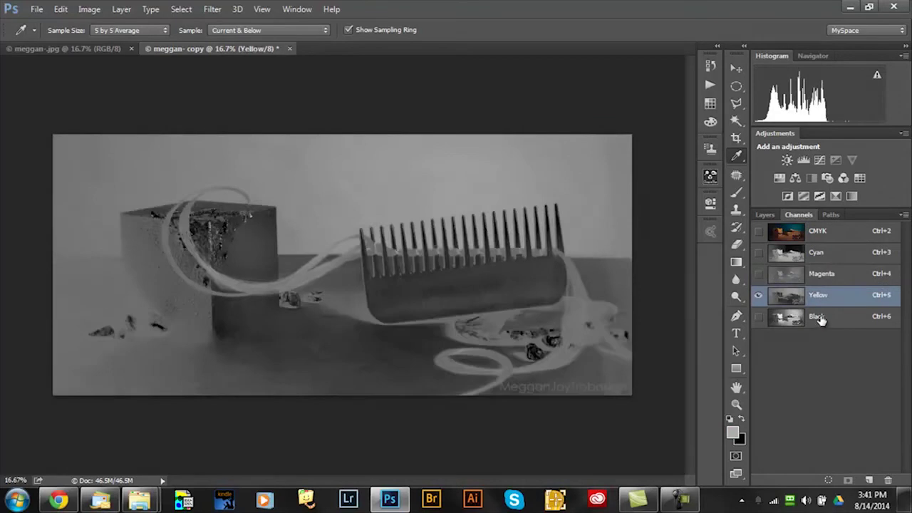
left_click(820, 318)
left_click(827, 255)
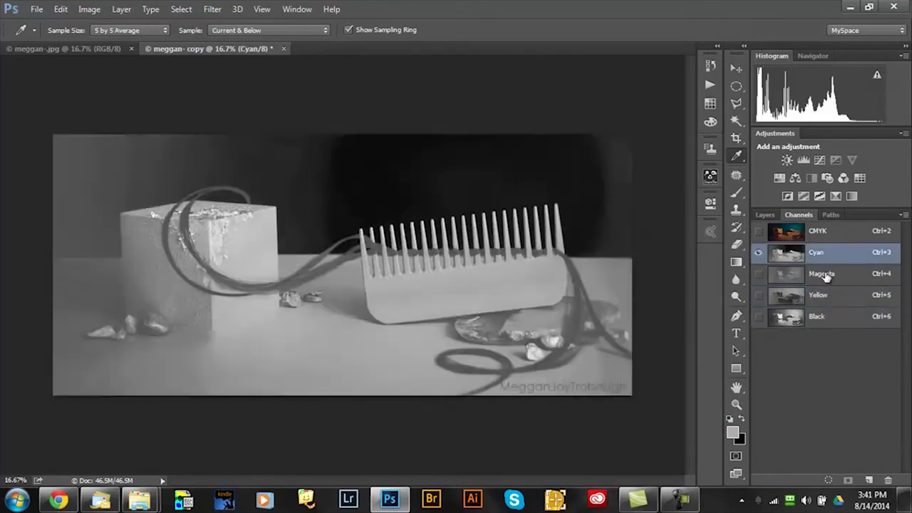
left_click(825, 277)
left_click(823, 298)
left_click(821, 318)
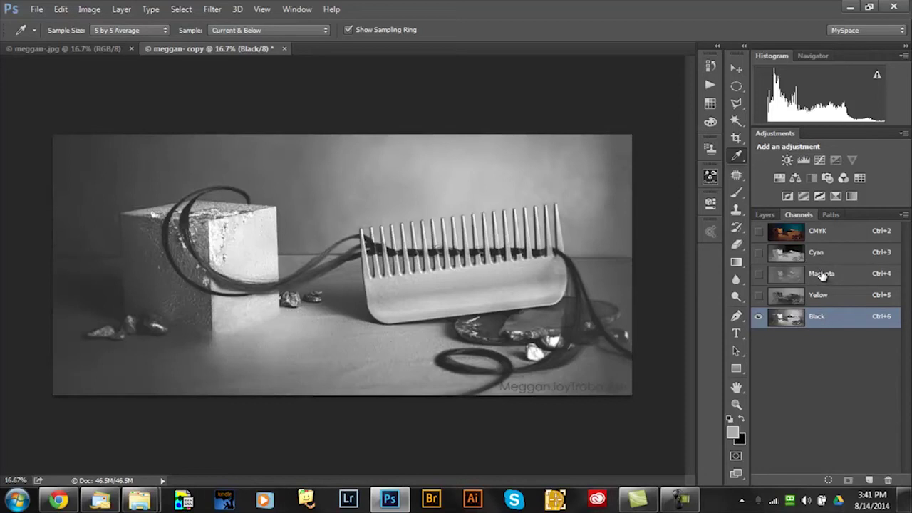
Recompare the four channels, restore the CMYK composite, and switch back to the original meggan-.jpg.
left_click(823, 277)
left_click(825, 264)
left_click(823, 298)
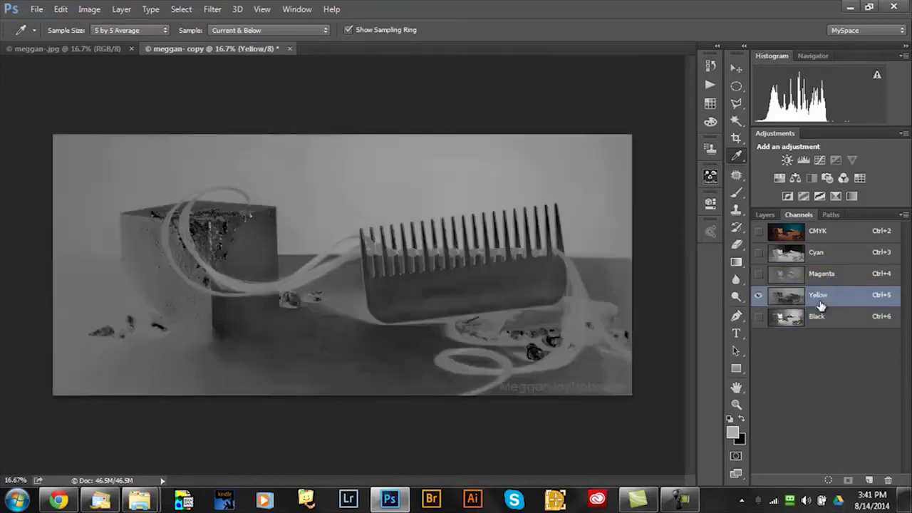
left_click(820, 319)
left_click(826, 258)
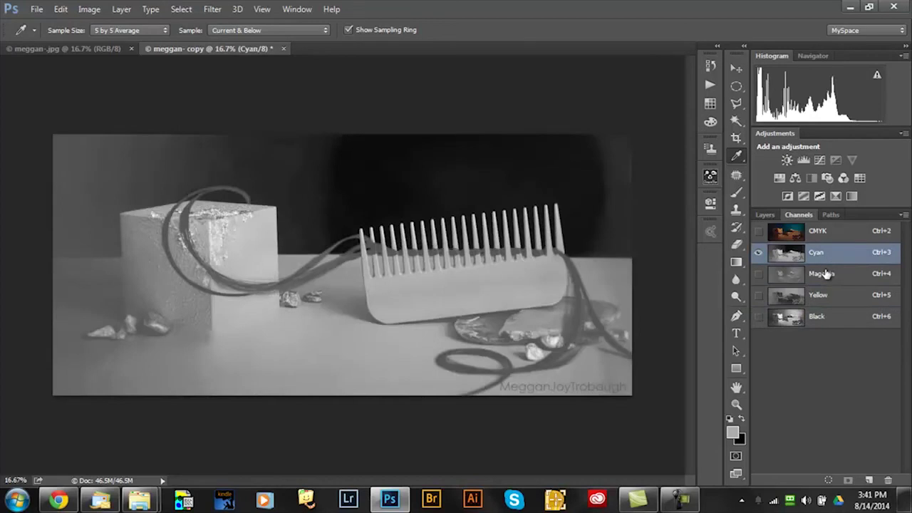
left_click(825, 234)
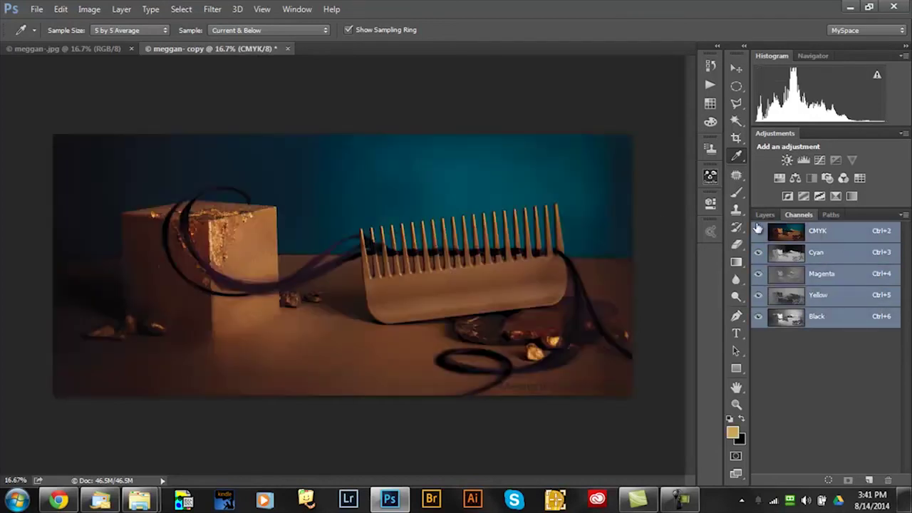
left_click(79, 50)
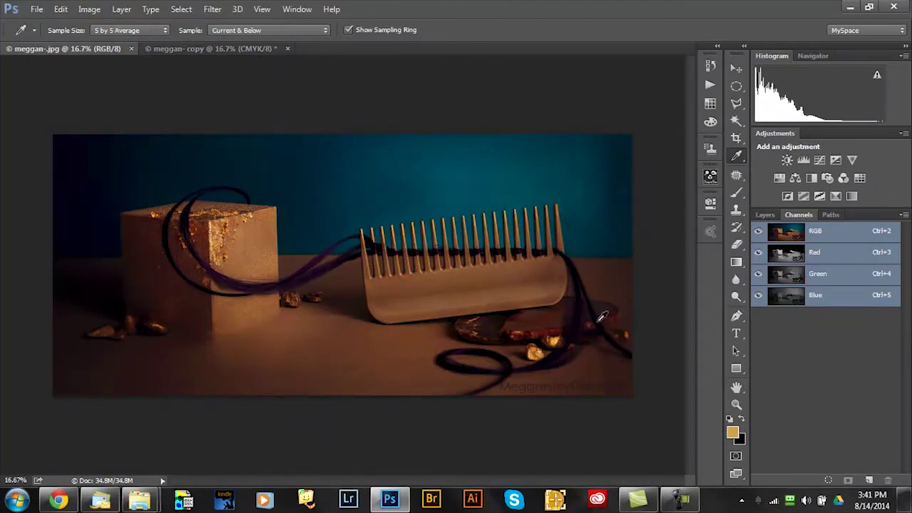
Duplicate the original photo's Background layer as Layer 1 with Ctrl+J.
left_click(764, 215)
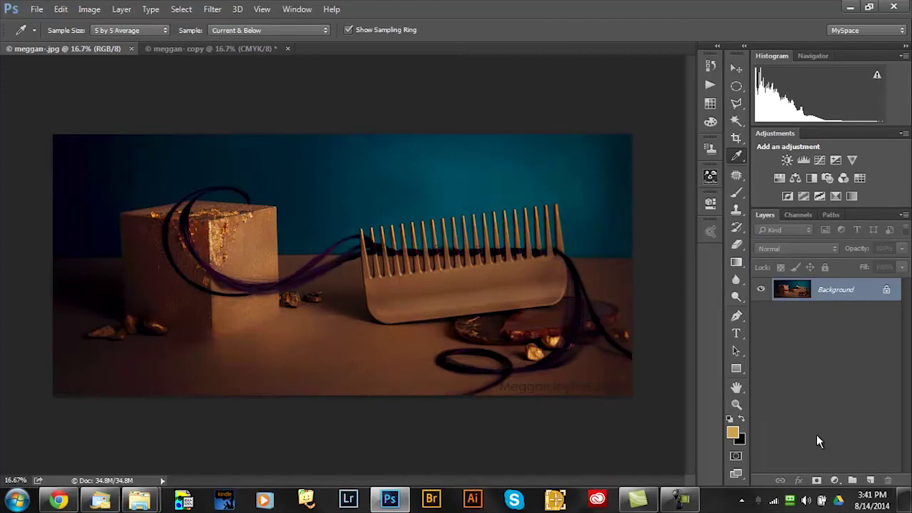
key("ctrl+j")
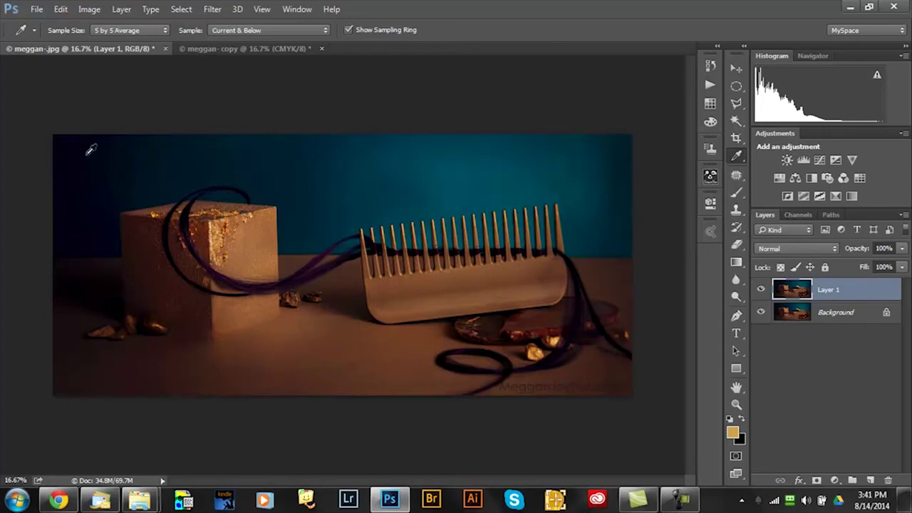
Apply Image from meggan- copy's Black channel onto Layer 1 with Multiply blending at 100%.
left_click(87, 10)
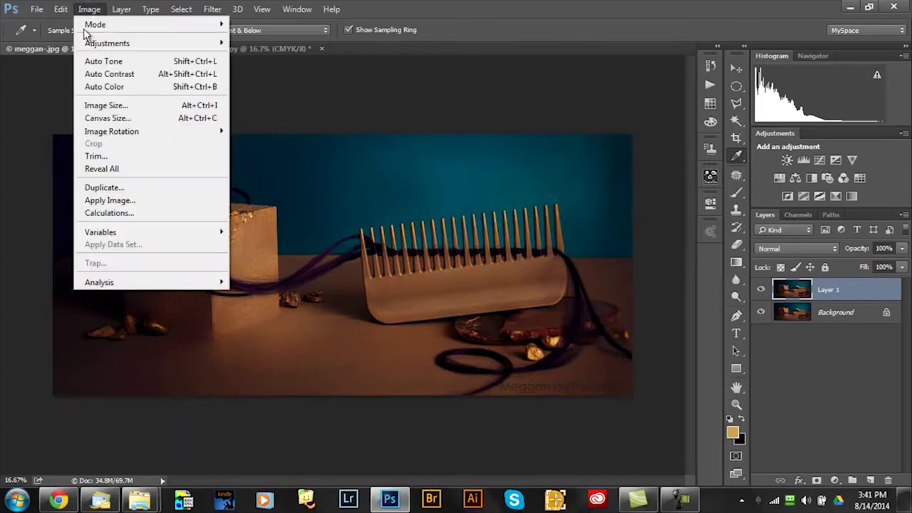
left_click(149, 199)
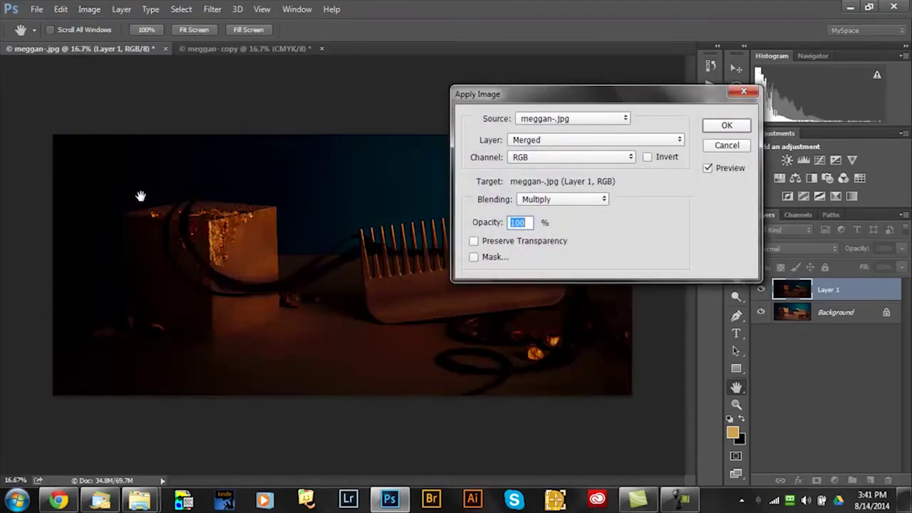
left_click(626, 121)
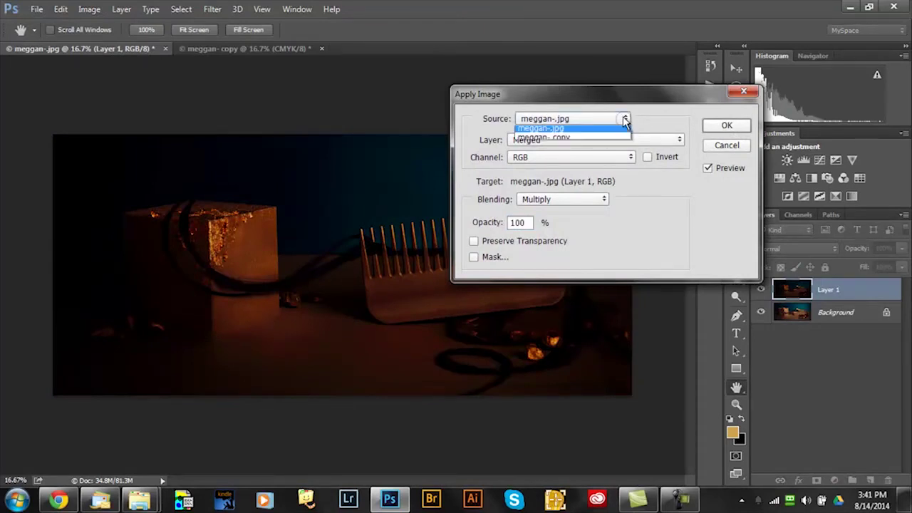
left_click(593, 141)
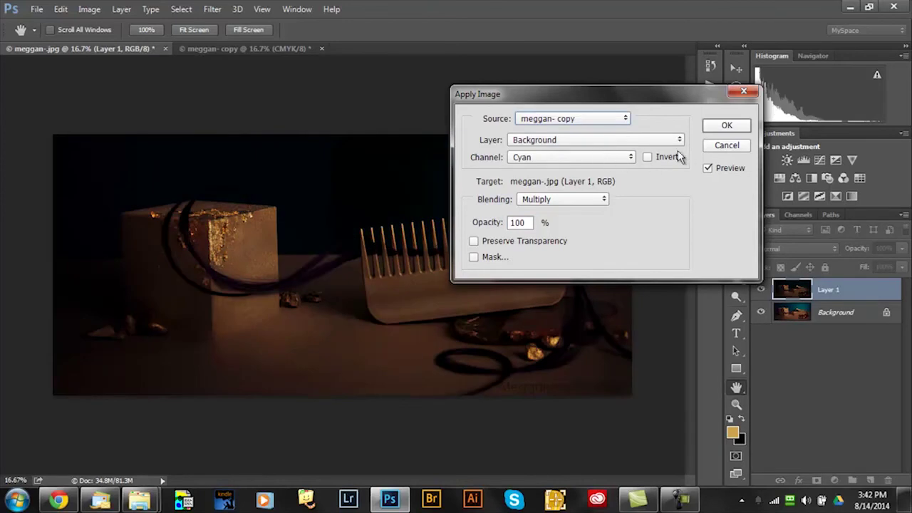
left_click(630, 160)
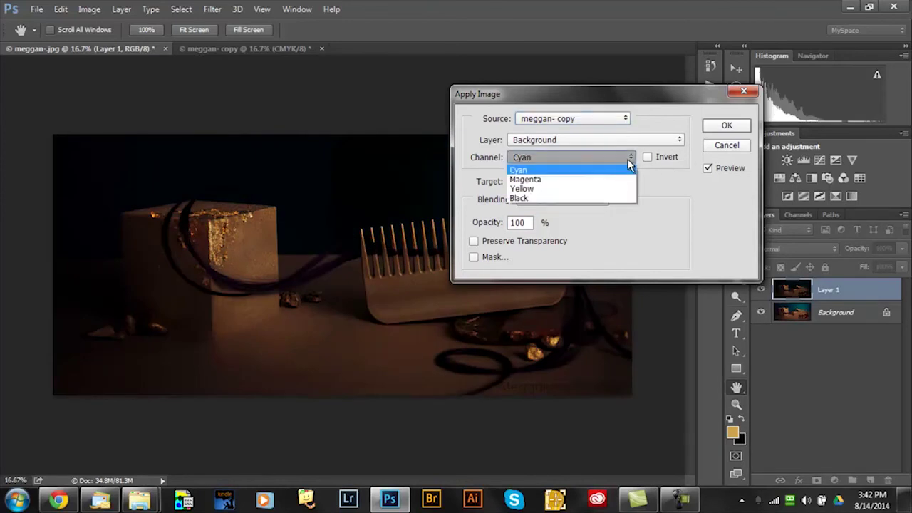
left_click(603, 195)
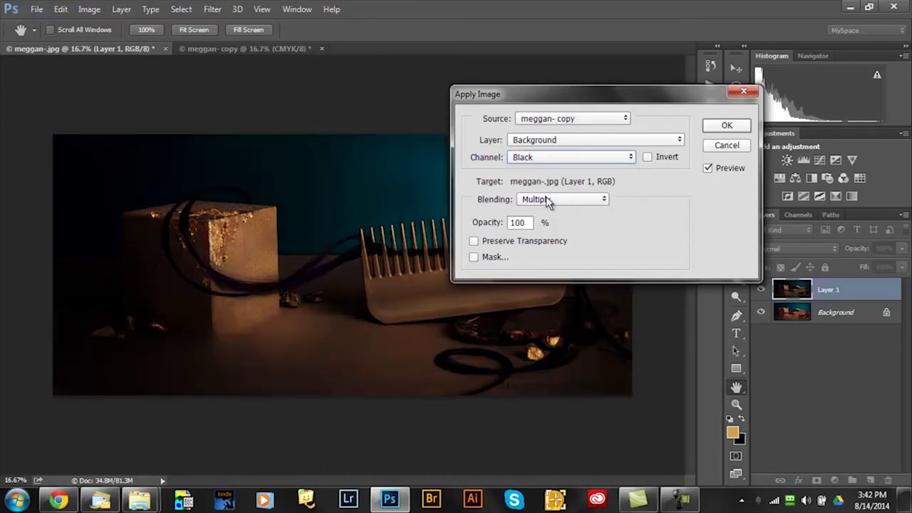
left_click(605, 202)
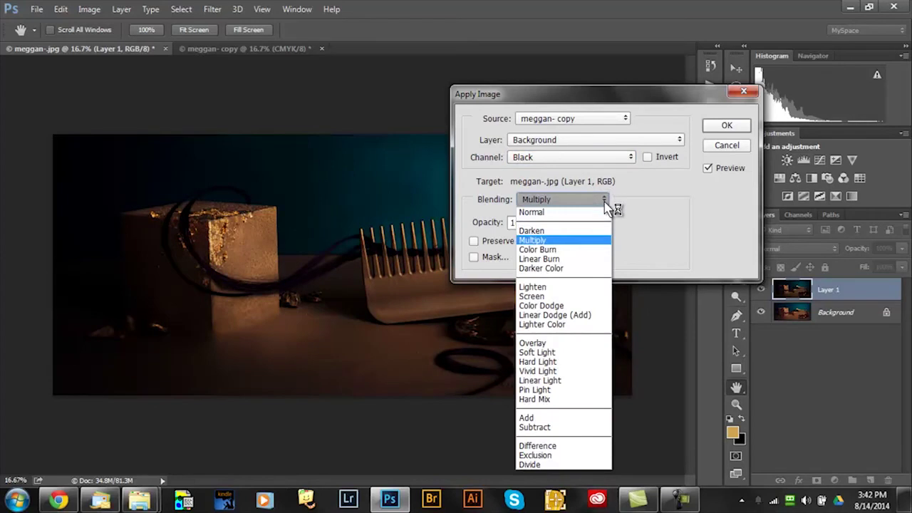
left_click(588, 239)
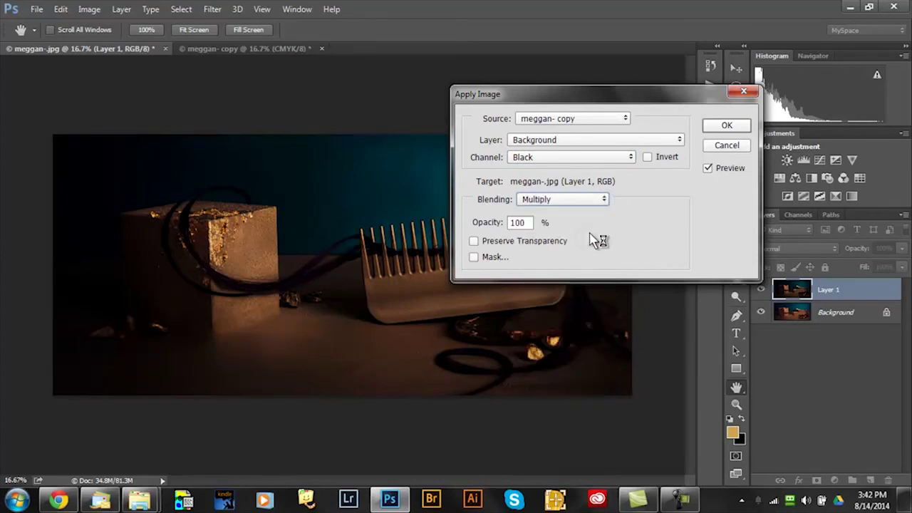
left_click(728, 127)
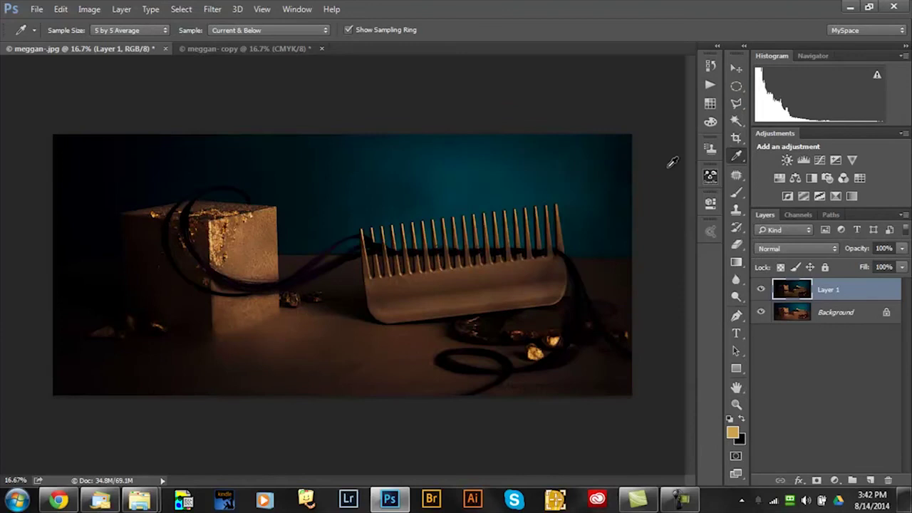
Toggle Layer 1's visibility twice to compare it against the Background.
left_click(762, 290)
left_click(762, 290)
left_click(762, 290)
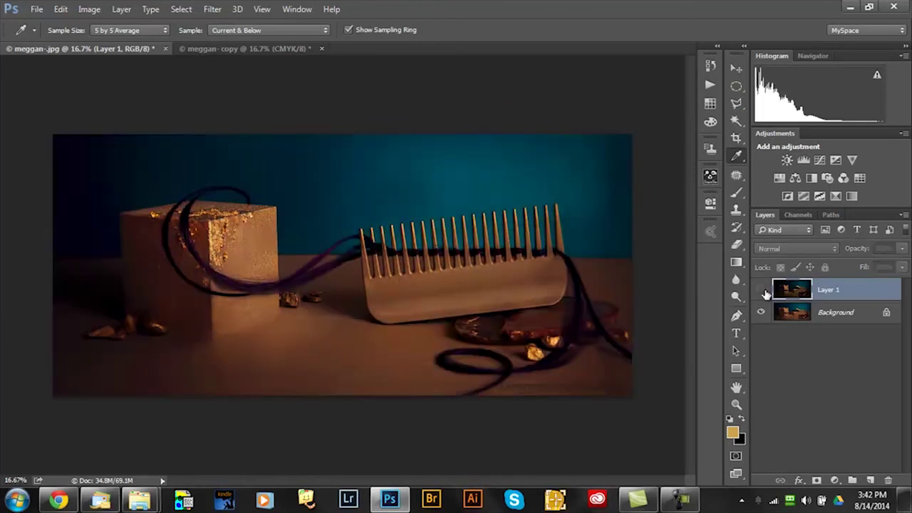
left_click(761, 290)
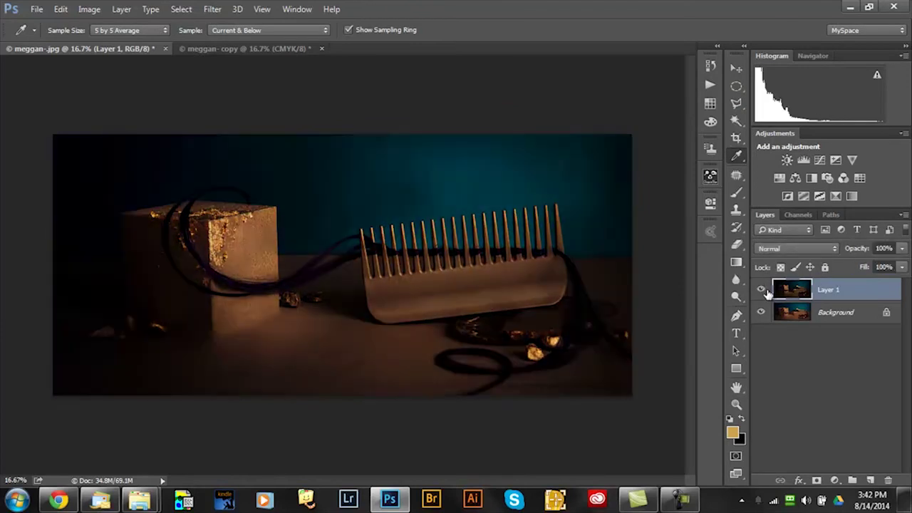
Set Layer 1 to Multiply blending and bring its opacity to 57%.
left_click(832, 248)
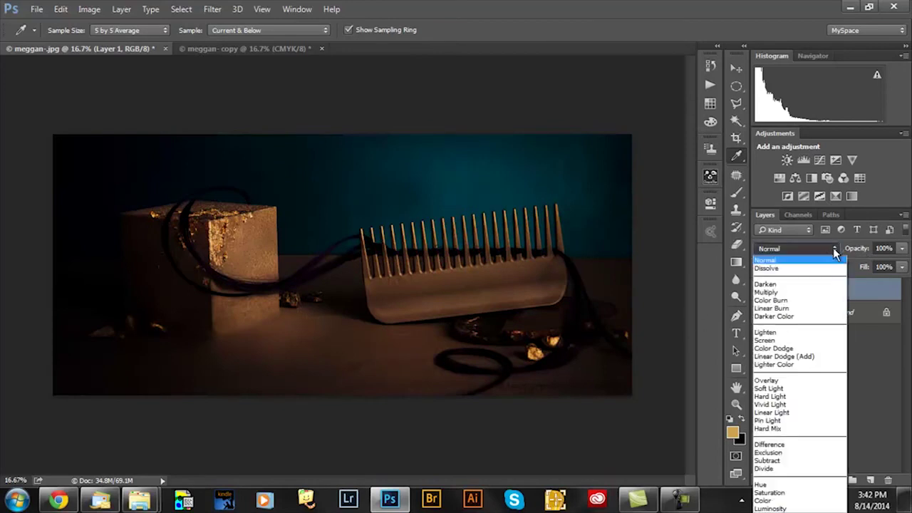
left_click(808, 294)
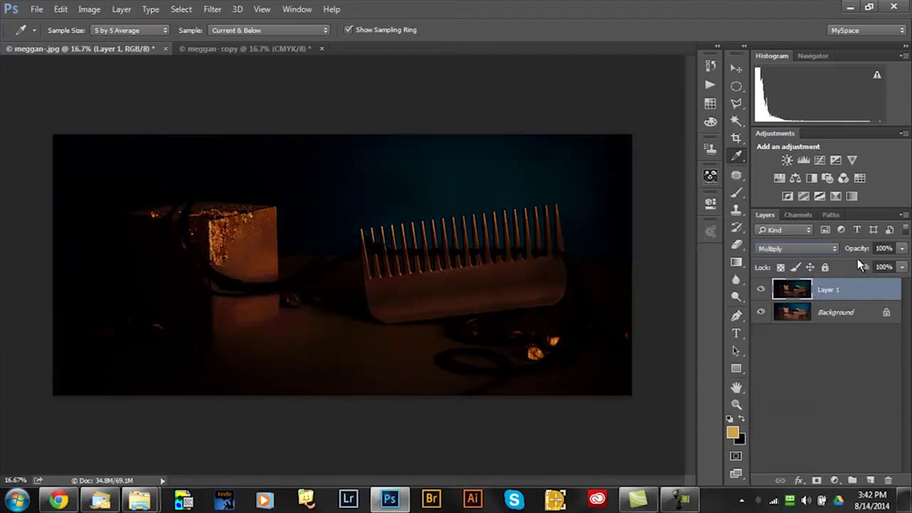
left_click_drag(863, 249, 848, 253)
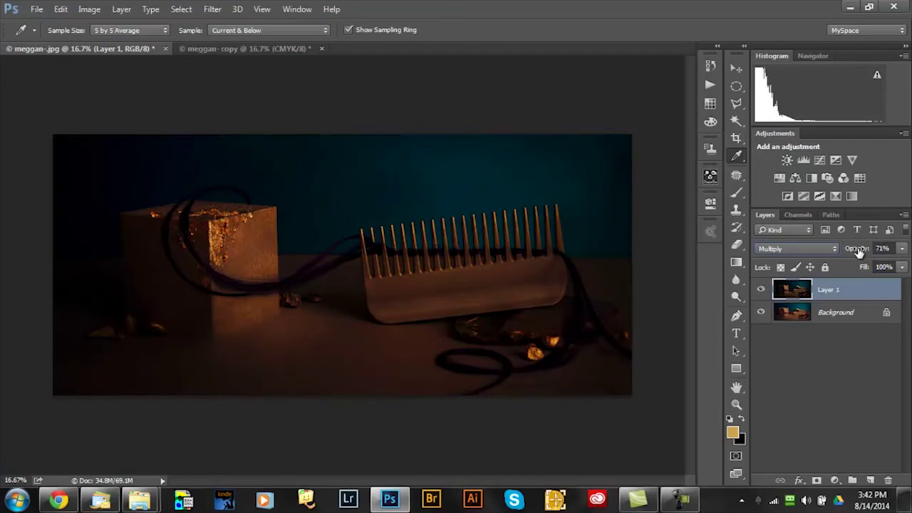
type("50")
key("Return")
left_click_drag(854, 252, 851, 253)
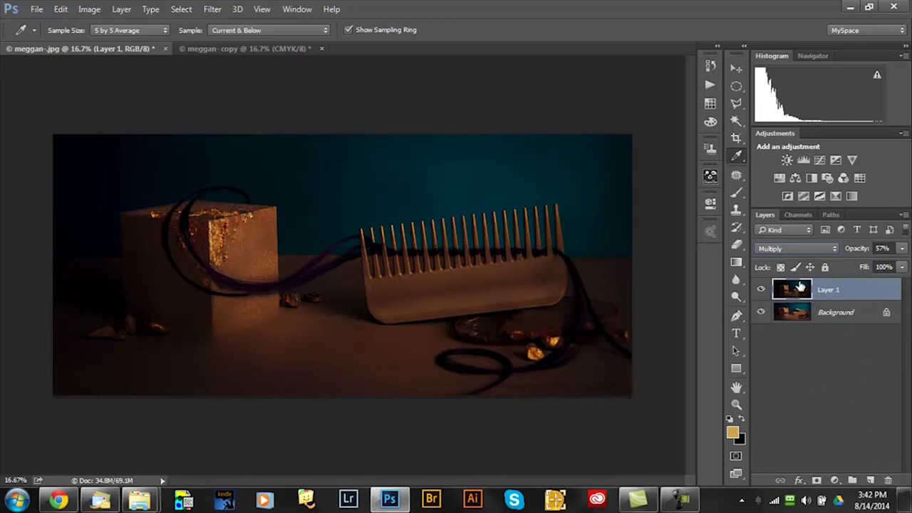
Delete Layer 1, add a new layer, and reapply the copy's Black channel with Multiply.
left_click(889, 482)
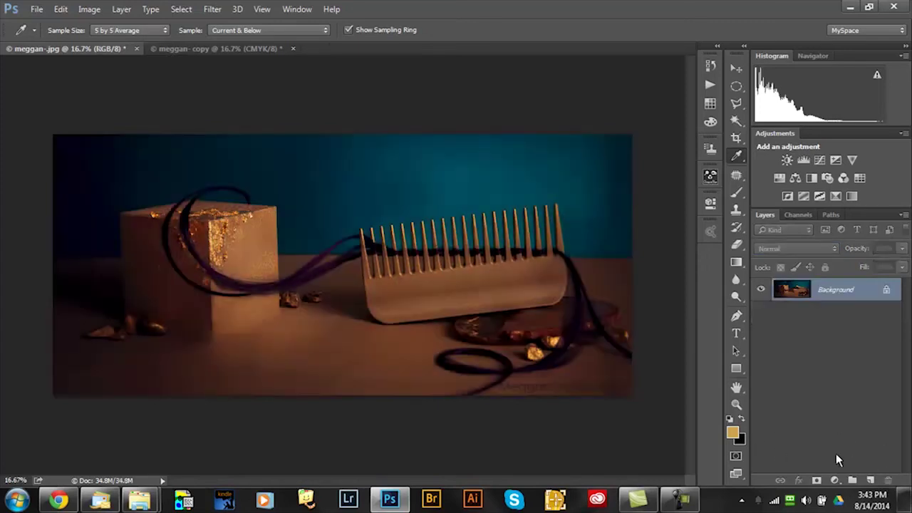
left_click(871, 481)
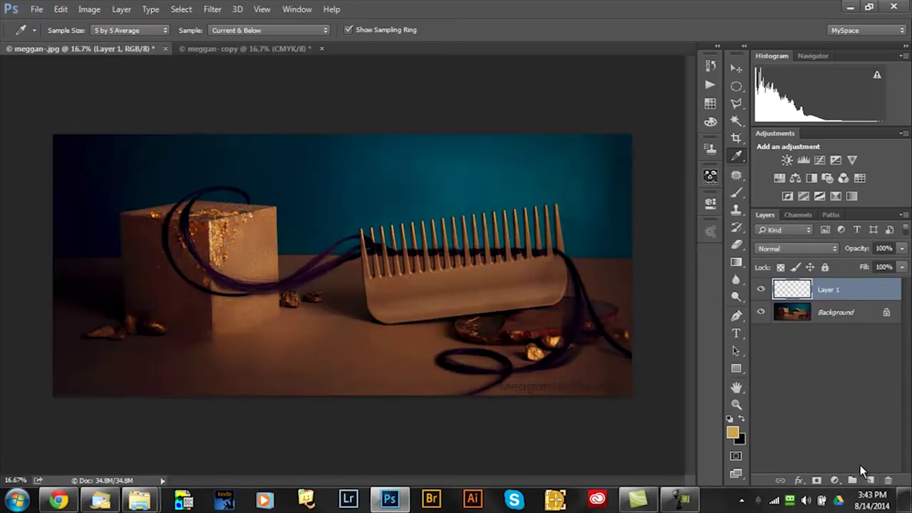
left_click(89, 9)
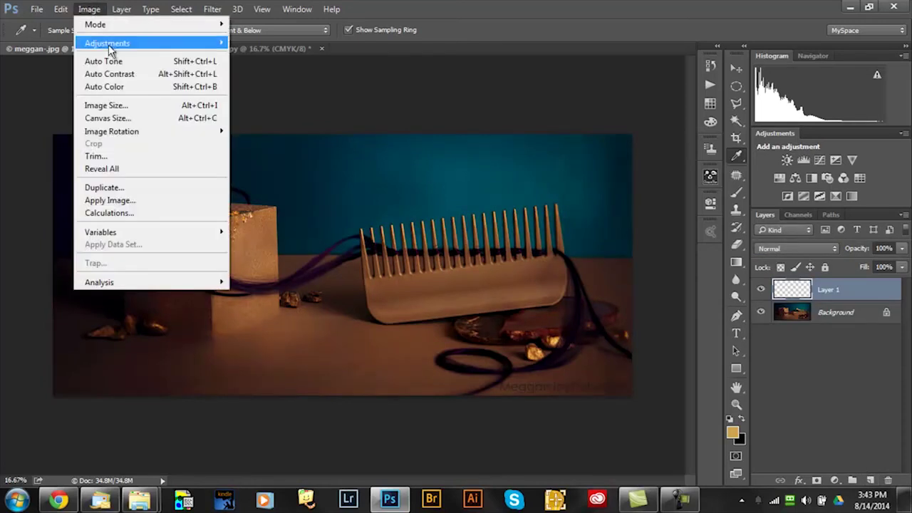
left_click(149, 200)
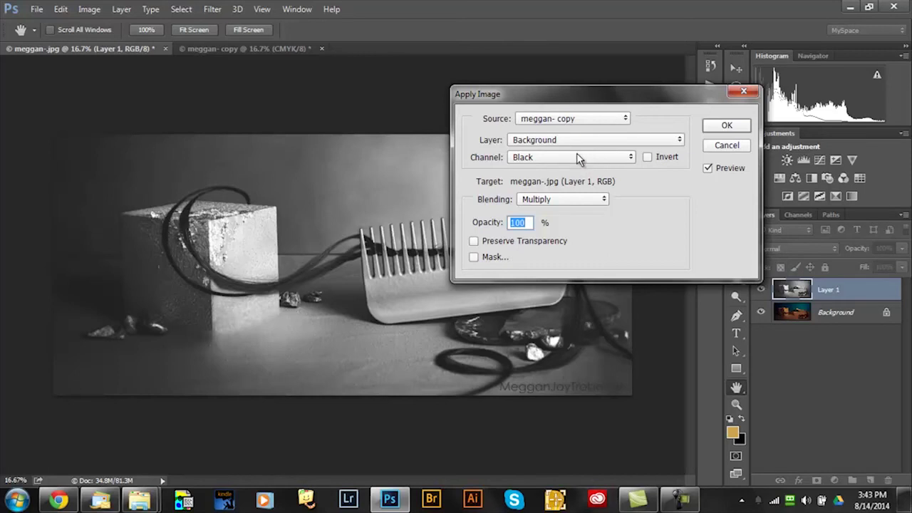
left_click(727, 125)
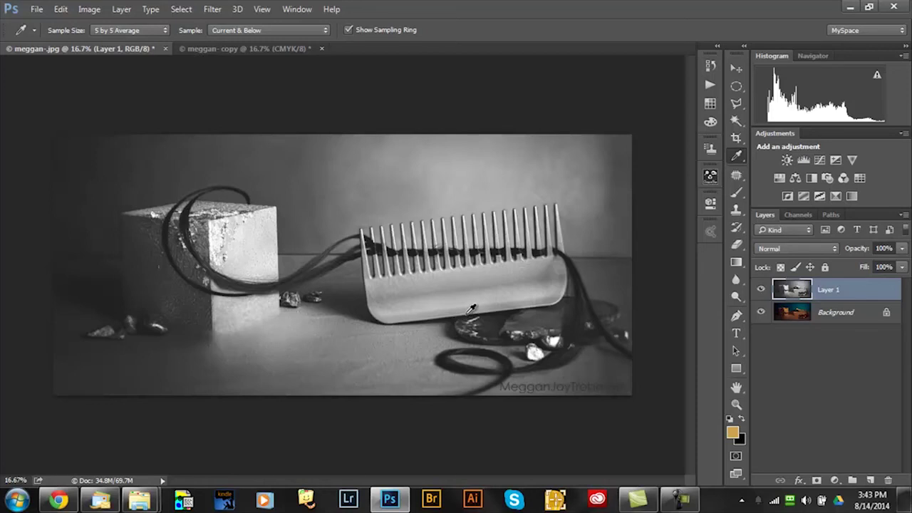
Set the grayscale Layer 1 to Multiply blending and lower its opacity to 60%.
left_click(837, 247)
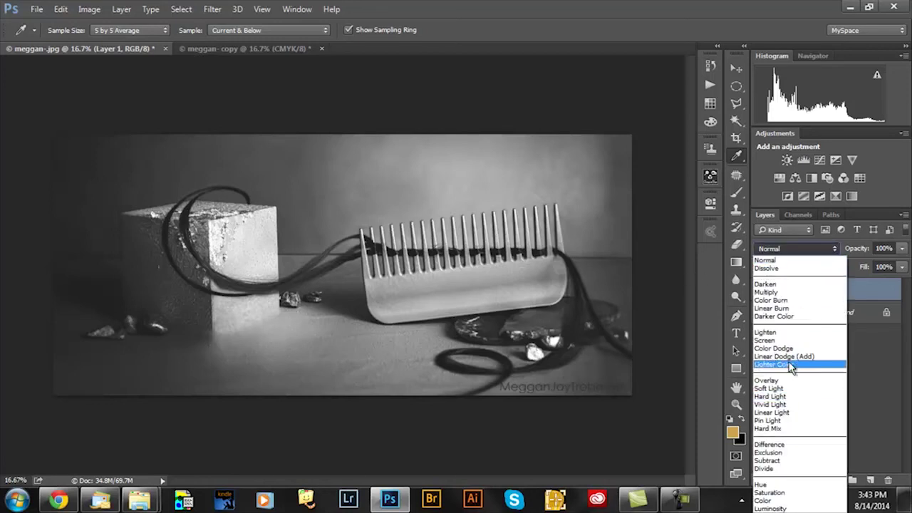
left_click(786, 292)
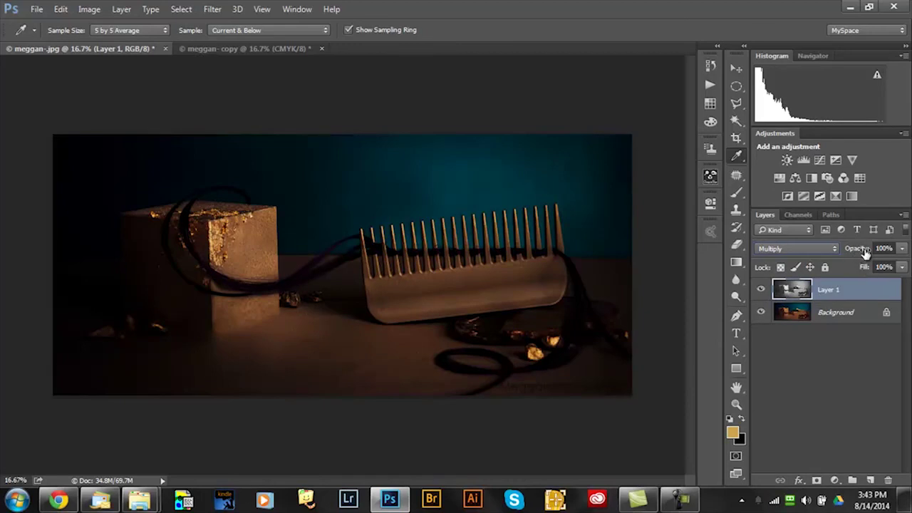
left_click_drag(864, 253, 852, 253)
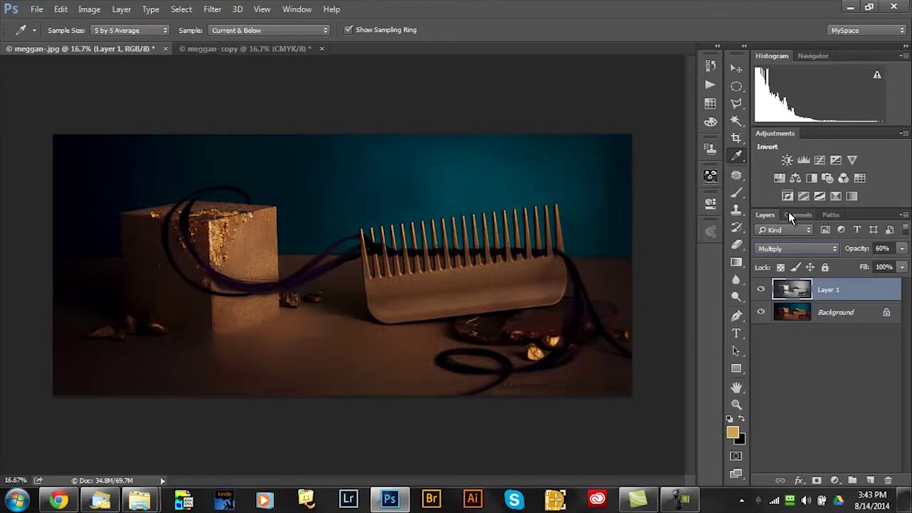
Add a Curves adjustment layer with its white point moved to input 159, then collapse Properties.
left_click(820, 160)
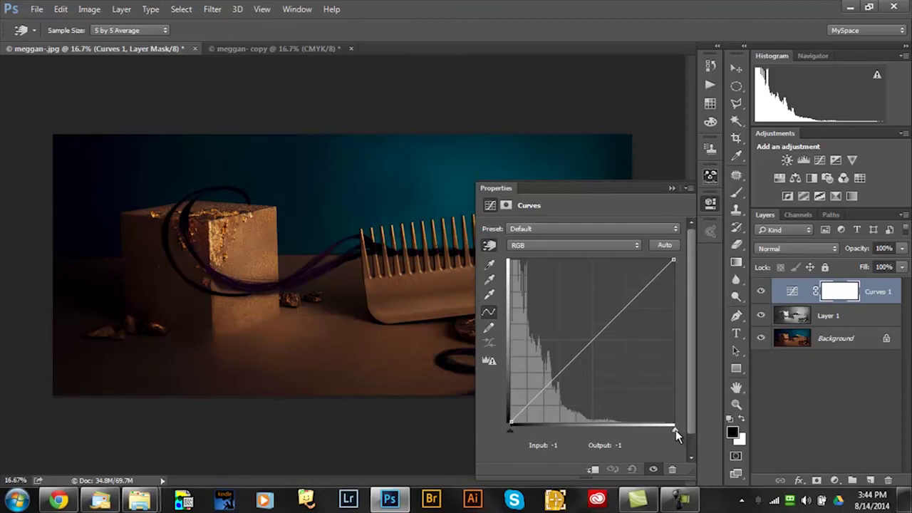
left_click_drag(676, 431, 614, 427)
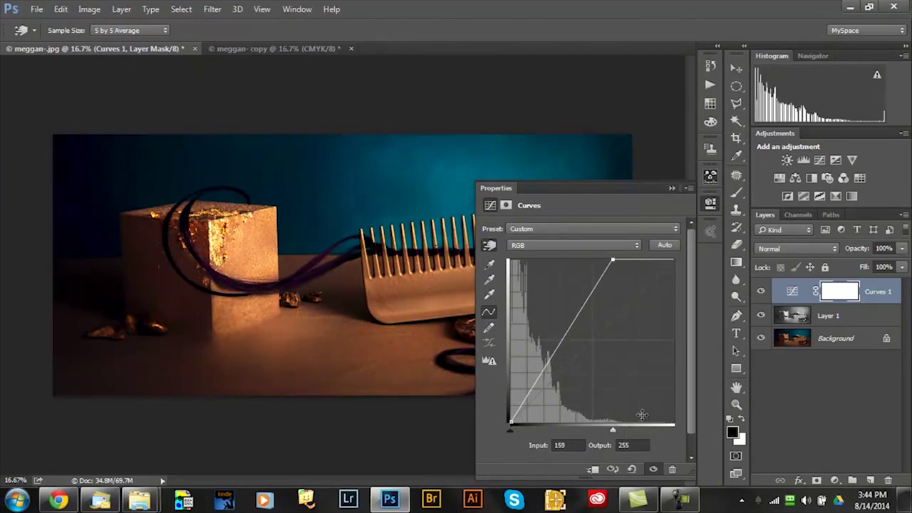
left_click(671, 189)
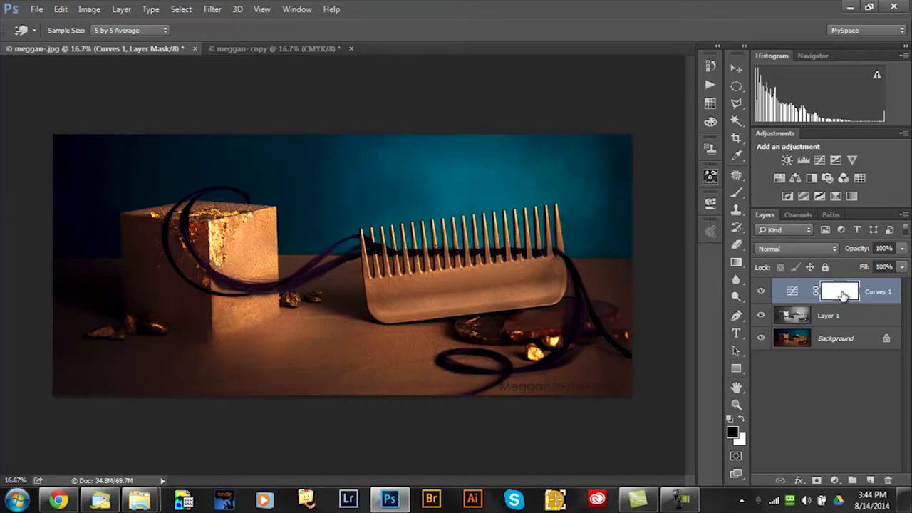
Apply the original photo's Background Red channel into the Curves 1 mask at Normal, 100%.
left_click(89, 10)
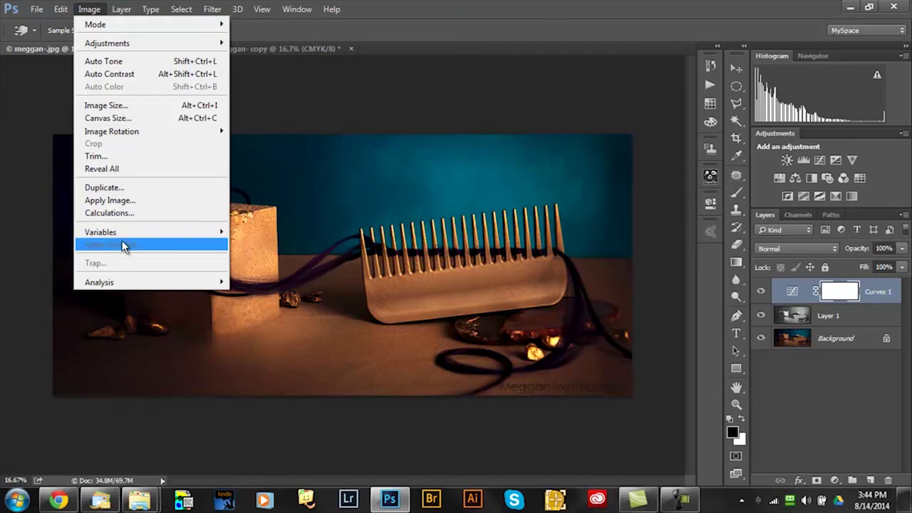
left_click(111, 201)
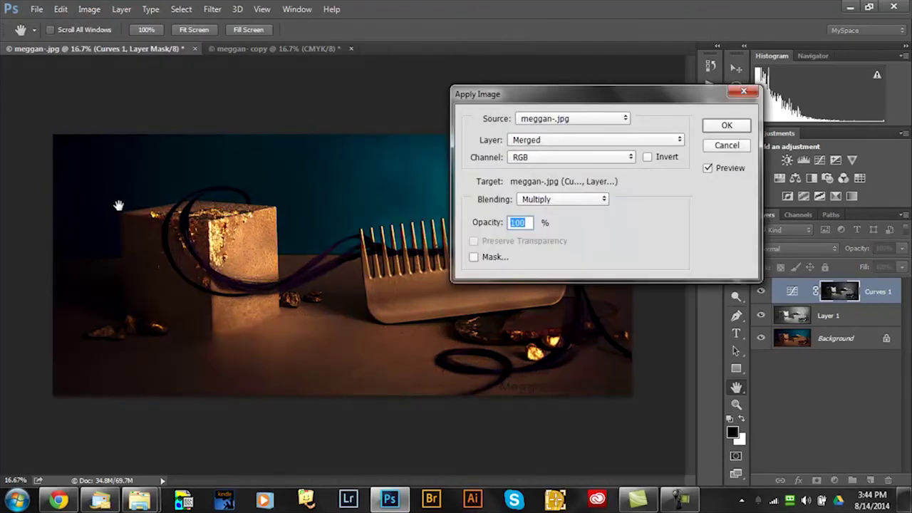
left_click(626, 120)
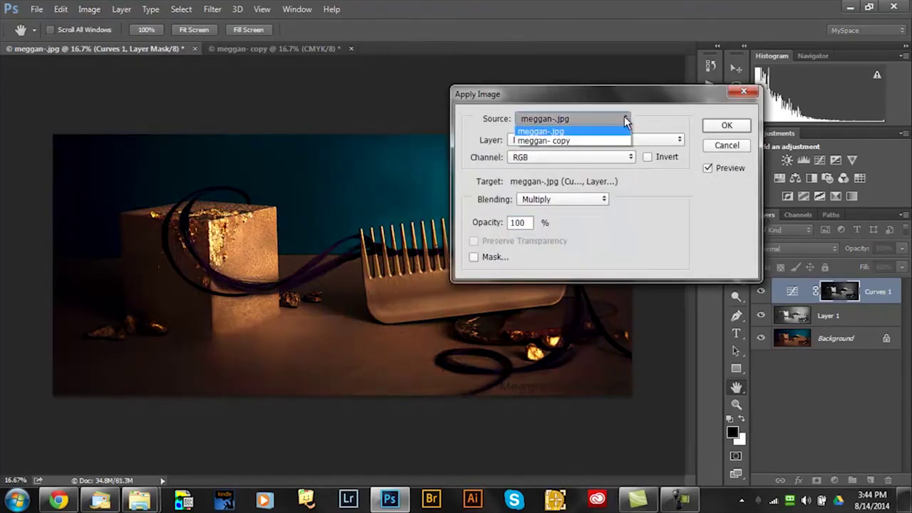
left_click(610, 136)
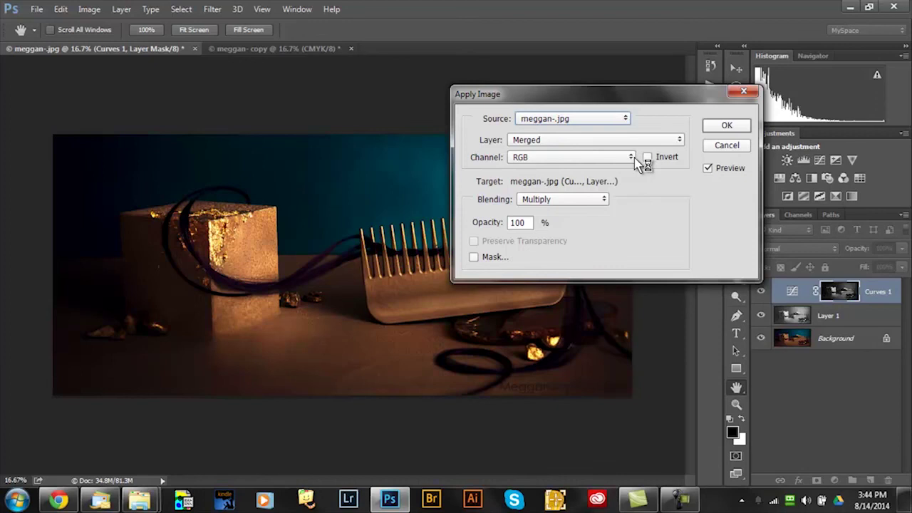
left_click(680, 141)
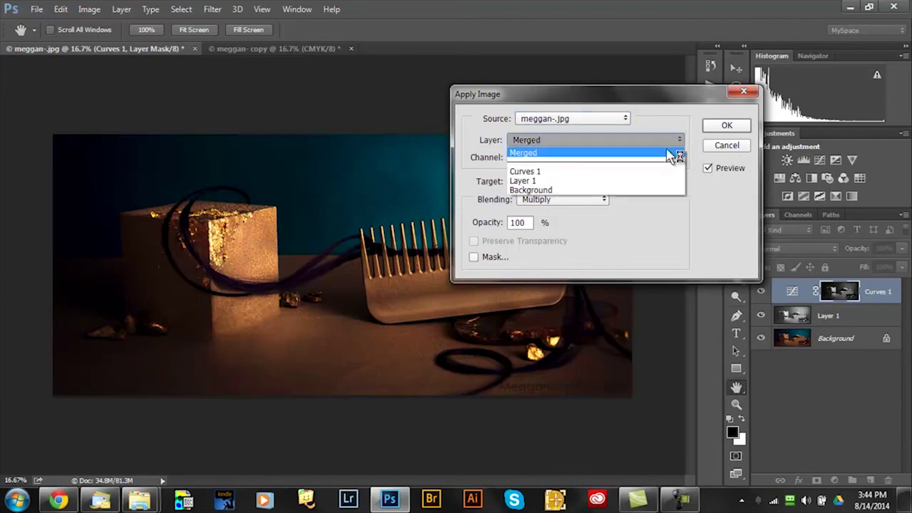
left_click(642, 188)
left_click(631, 156)
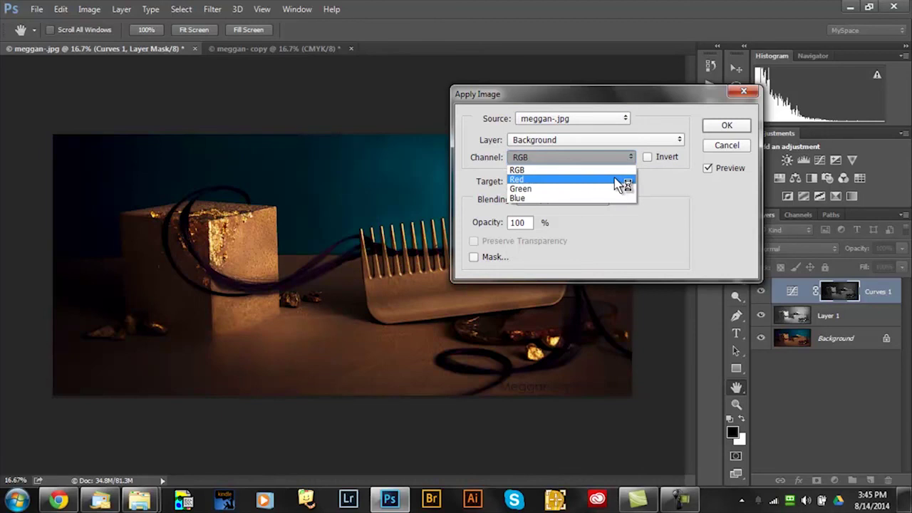
left_click(617, 181)
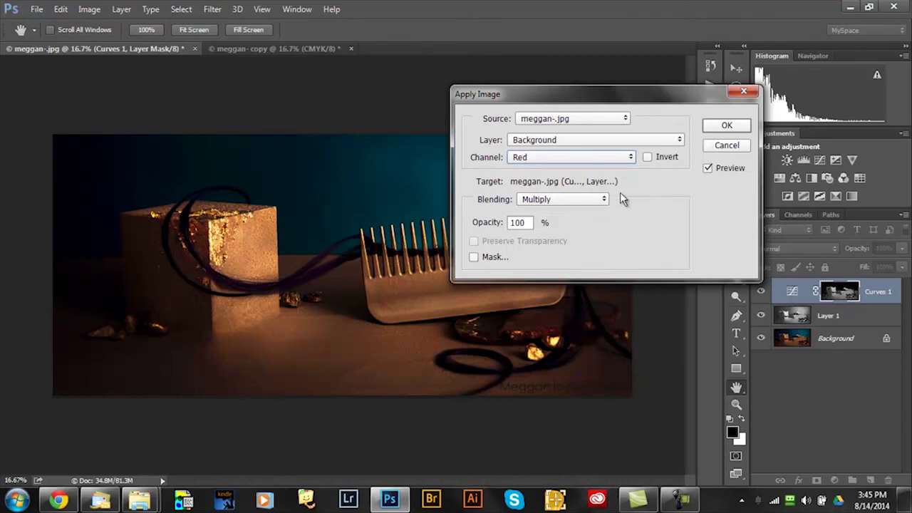
left_click(602, 200)
left_click(584, 209)
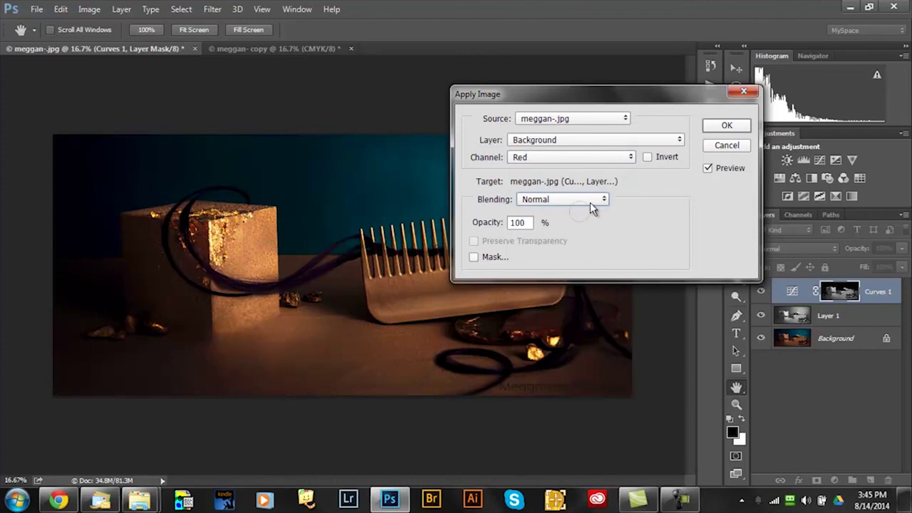
left_click(726, 125)
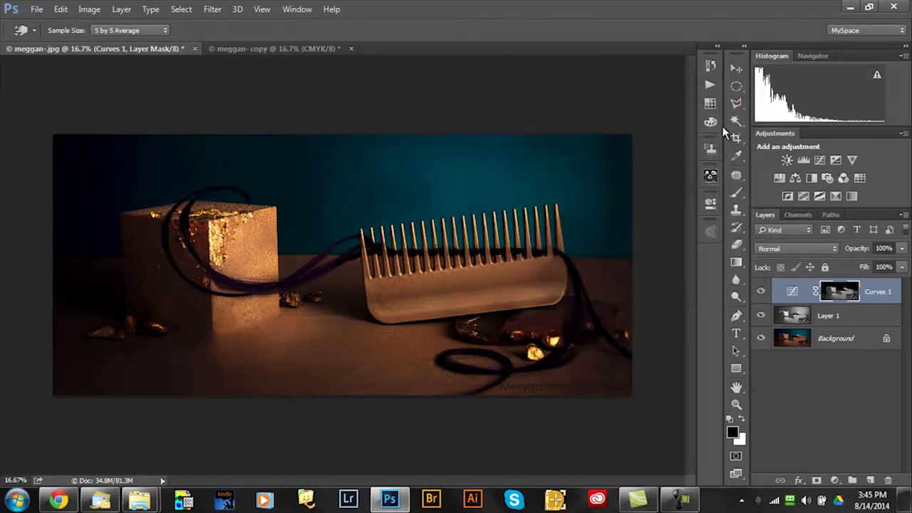
Toggle the Curves 1 mask off and on four times, then display the mask alone.
left_click(839, 291, "shift")
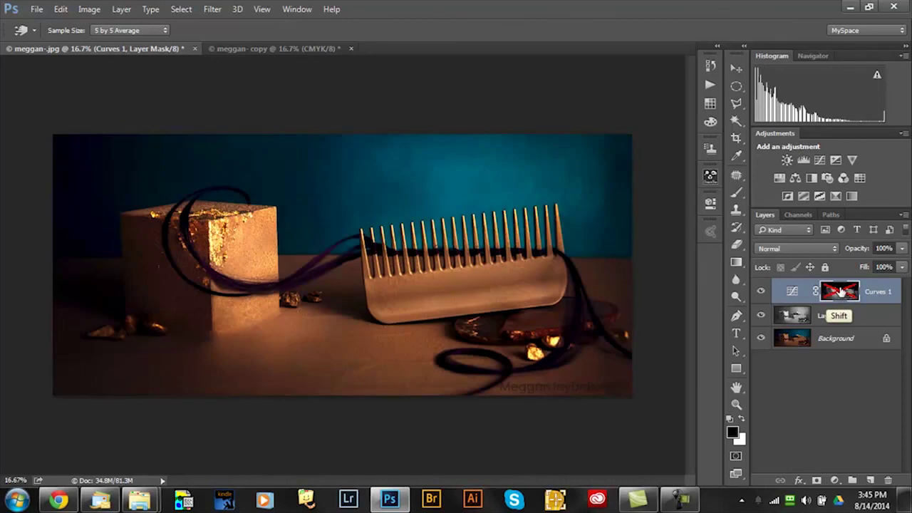
left_click(844, 291, "shift")
left_click(845, 292, "shift")
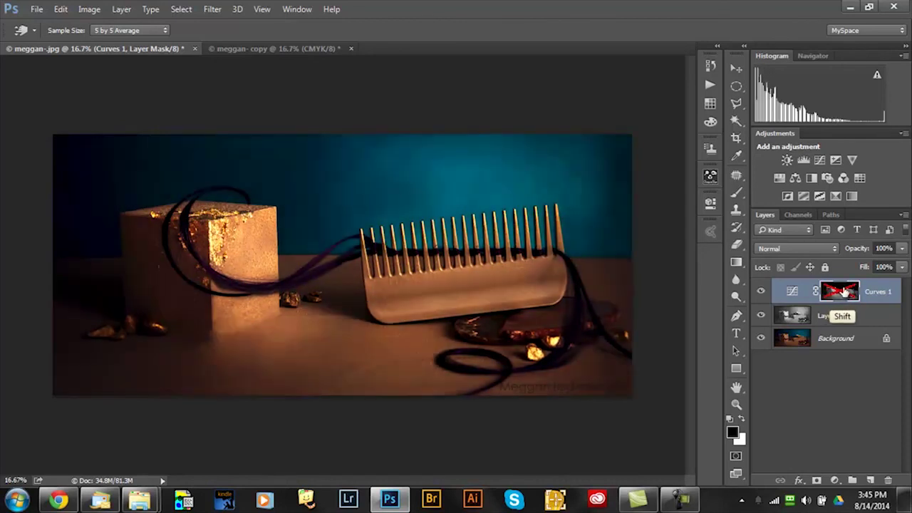
left_click(845, 292, "shift")
left_click(846, 292, "shift")
left_click(846, 292, "shift")
left_click(845, 292, "shift")
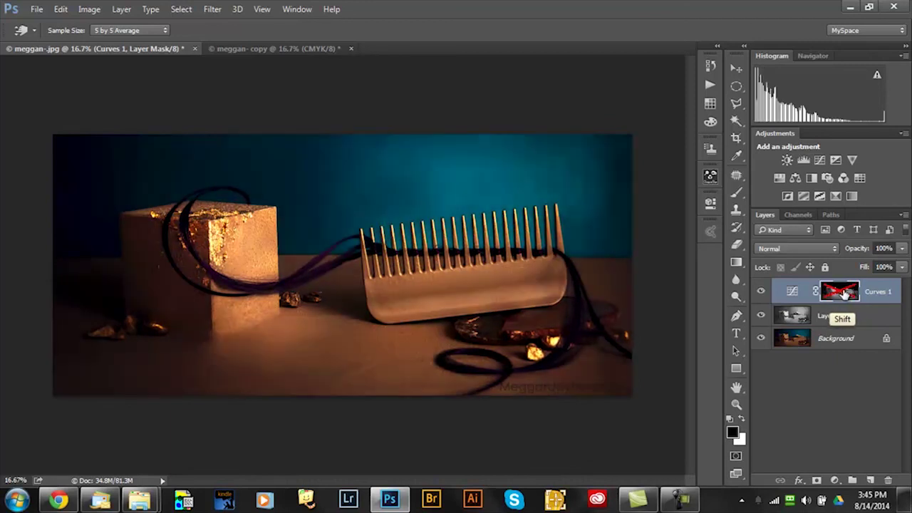
left_click(846, 292, "shift")
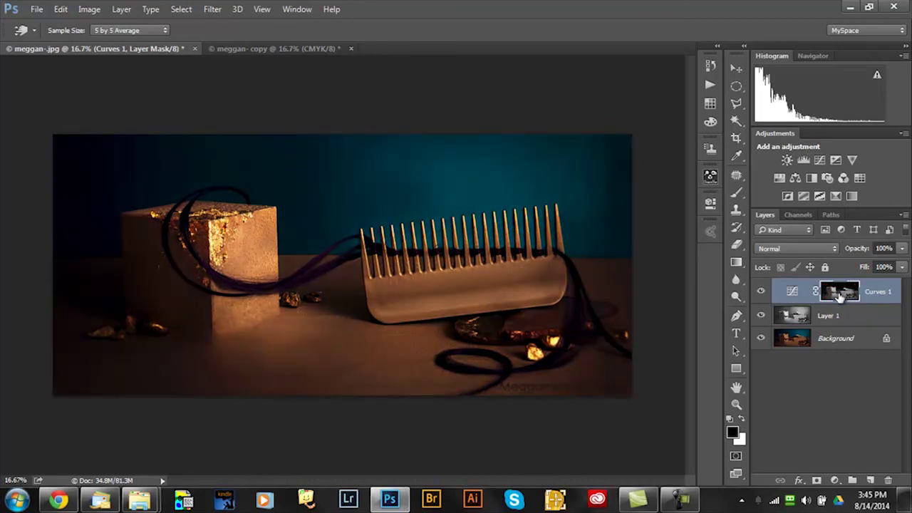
left_click(840, 295, "alt")
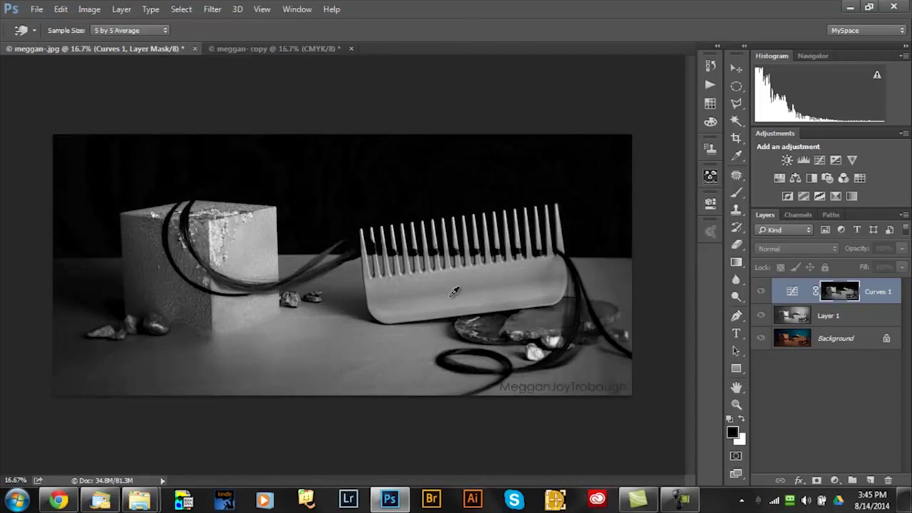
Apply Curves to the Curves 1 mask with black input near 47 and white input 126.
left_click(90, 10)
mouse_move(108, 43)
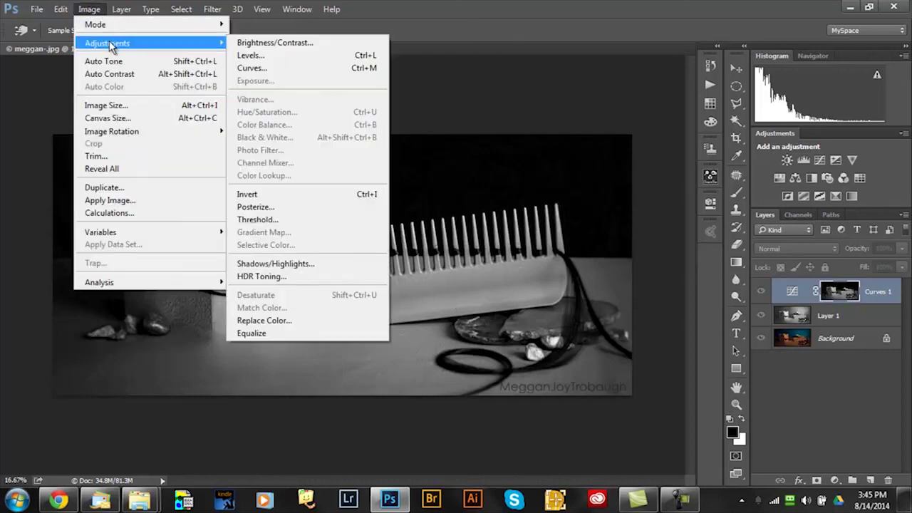
left_click(302, 67)
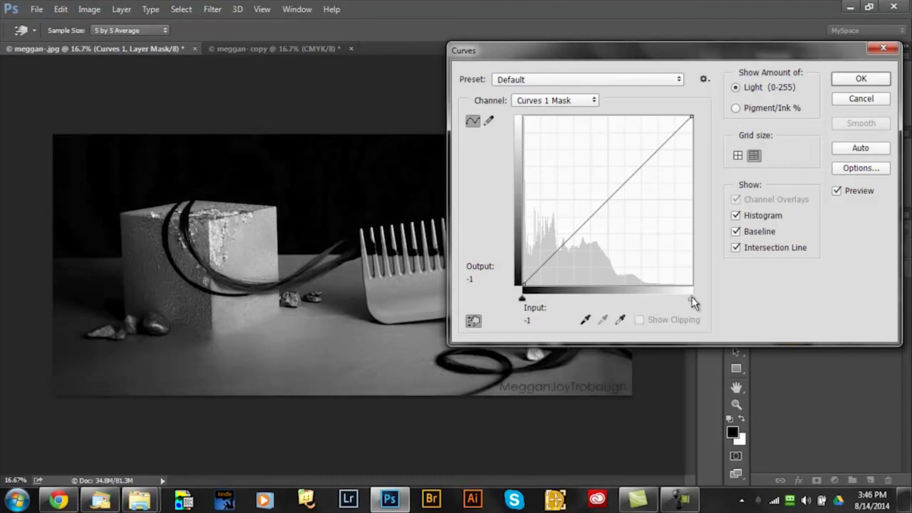
left_click_drag(692, 298, 656, 298)
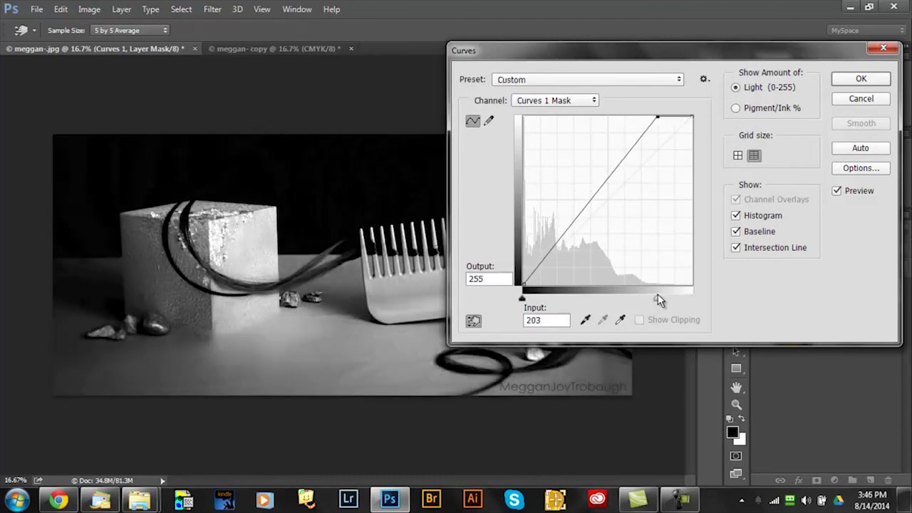
left_click_drag(522, 298, 559, 296)
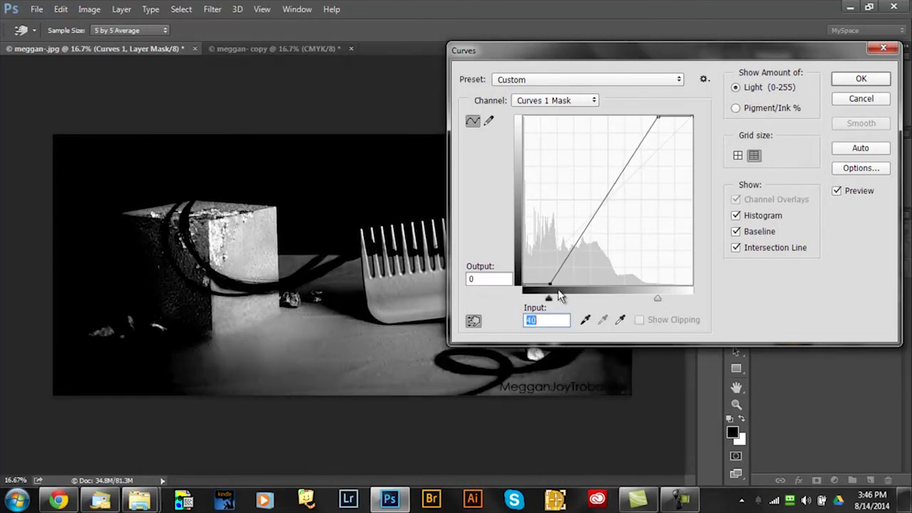
left_click_drag(661, 301, 630, 301)
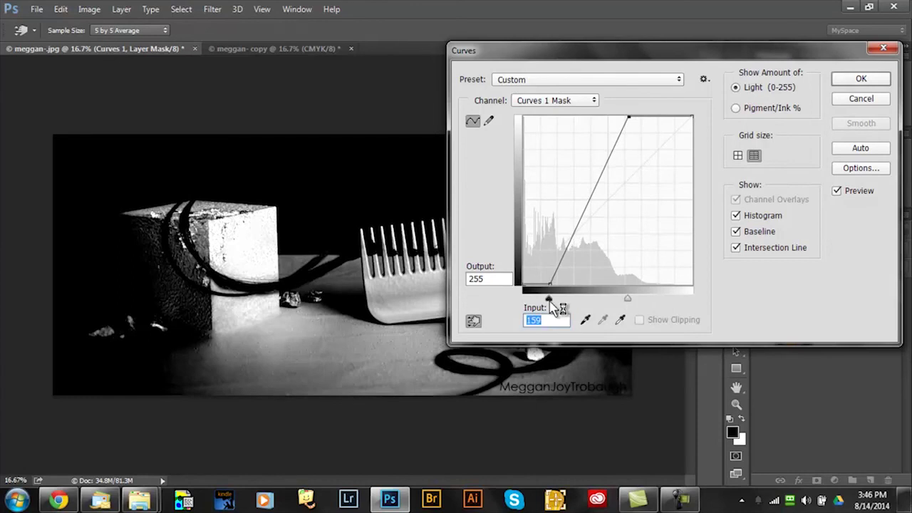
left_click_drag(550, 300, 556, 300)
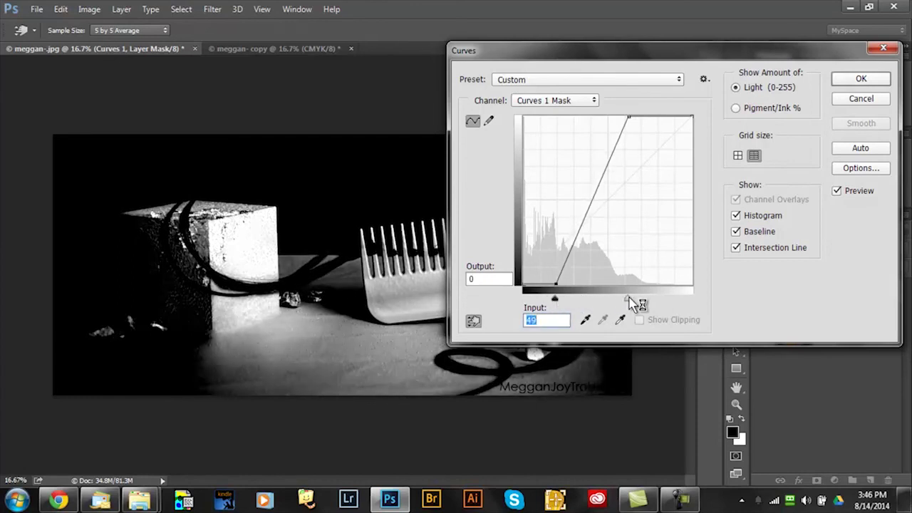
mouse_move(628, 299)
left_mouse_down()
mouse_move(612, 300)
mouse_move(619, 301)
left_mouse_up()
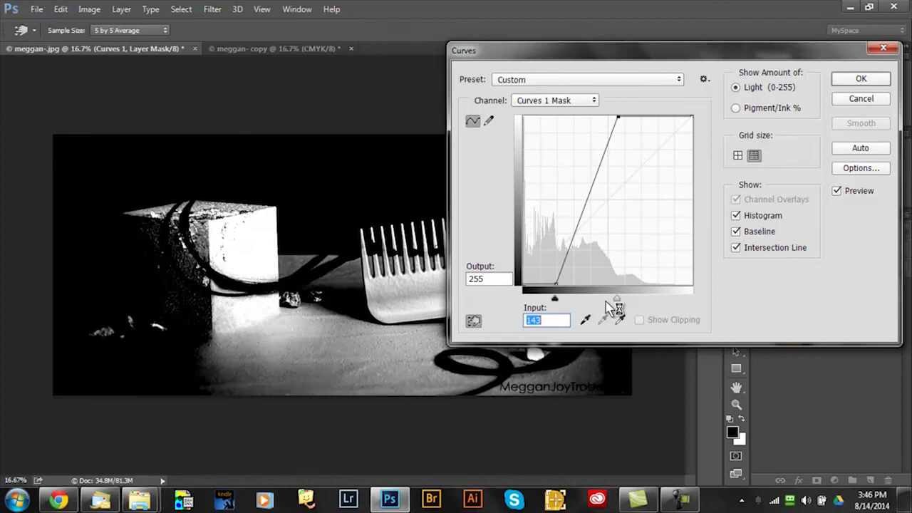
left_click(555, 299)
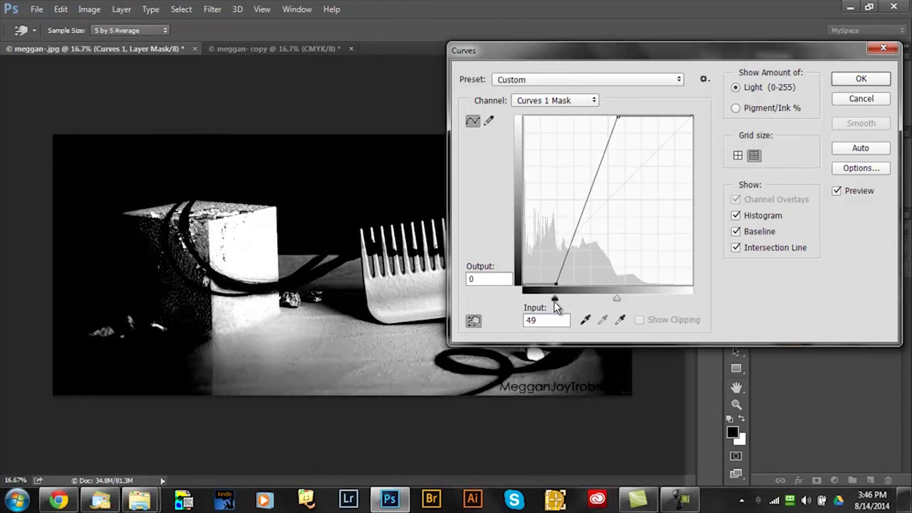
left_click_drag(553, 301, 552, 300)
left_click_drag(619, 300, 607, 301)
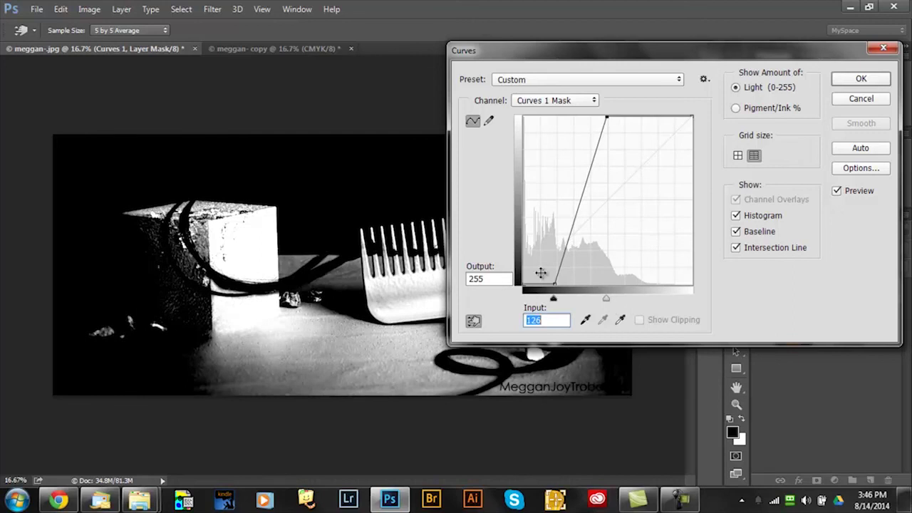
left_click(860, 79)
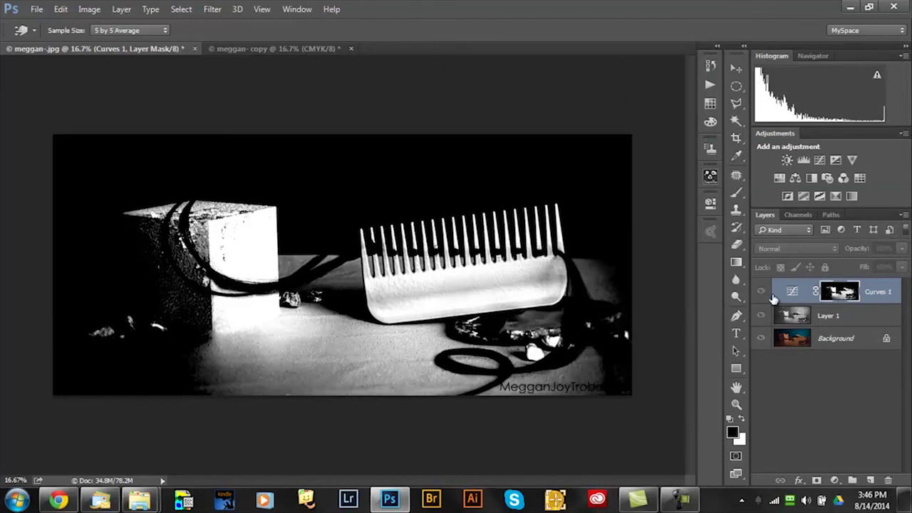
Toggle the Curves 1 mask off and on to compare, then return to the colour composite.
key("shift")
left_click(835, 293, "shift")
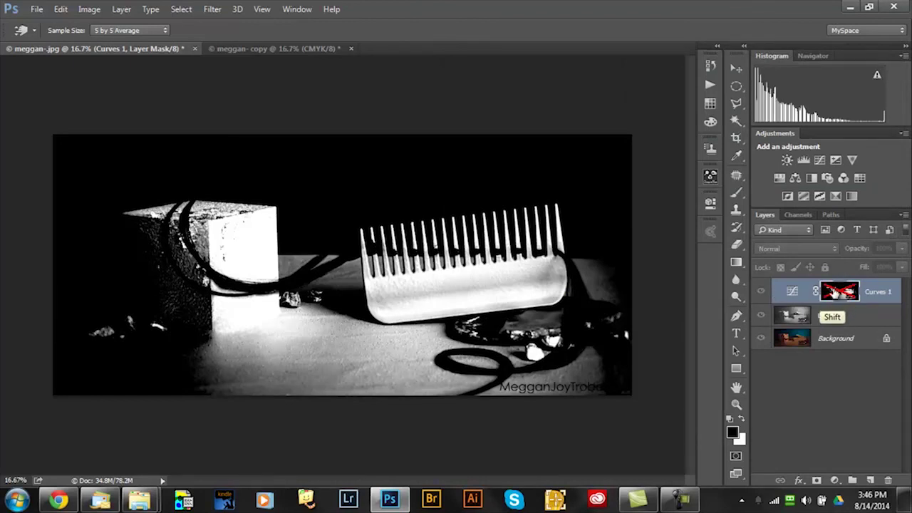
left_click(835, 293, "shift")
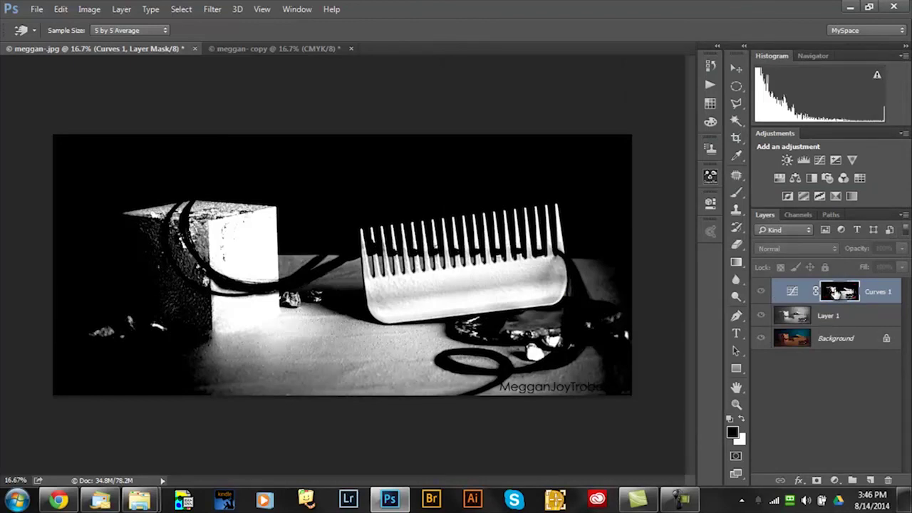
left_click(761, 294)
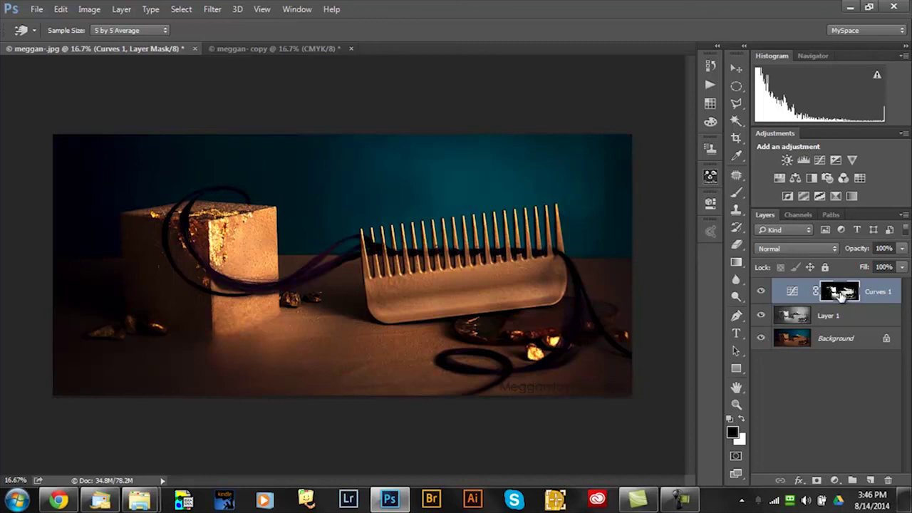
Compare against the Background alone and briefly test a weaker Curves adjustment before restoring it.
left_click(761, 339, "alt")
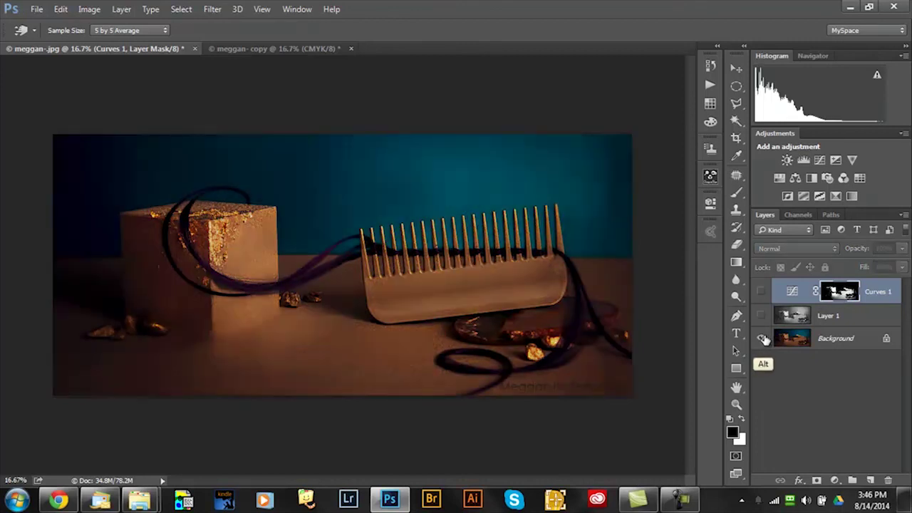
left_click(762, 340, "alt")
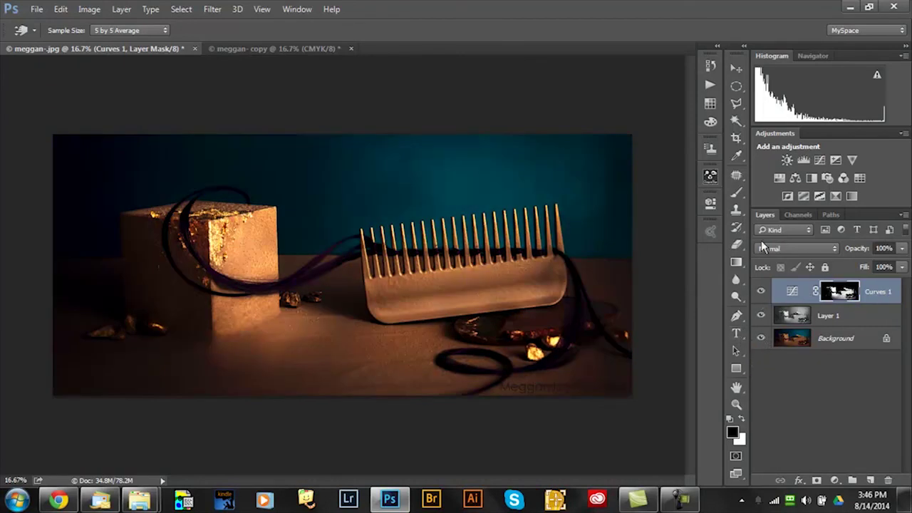
mouse_move(862, 251)
left_mouse_down()
mouse_move(850, 257)
mouse_move(869, 254)
left_mouse_up()
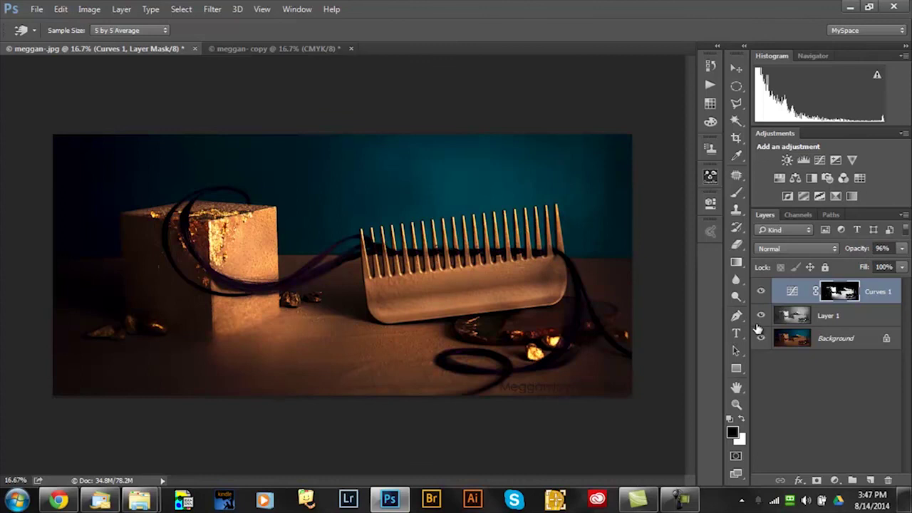
Lower Layer 1's opacity to 46% and compare the result against the Background alone.
left_click(795, 318)
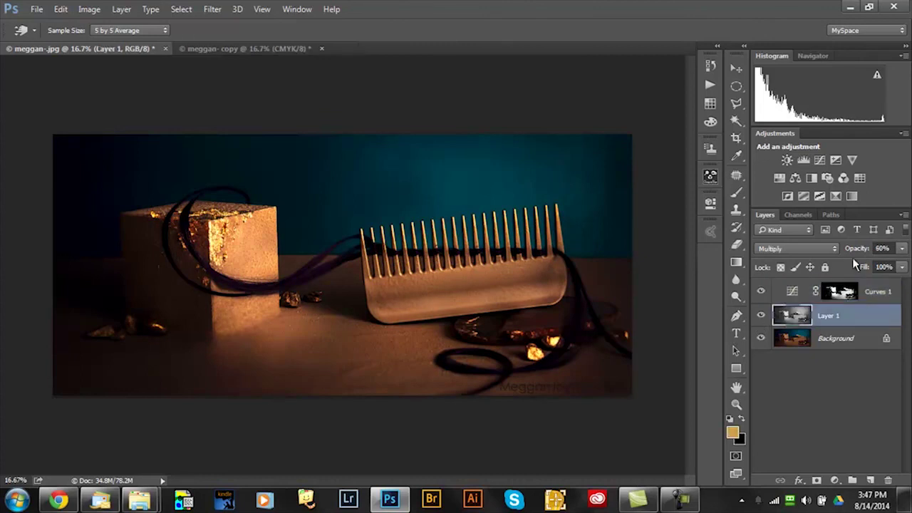
left_click_drag(861, 253, 849, 254)
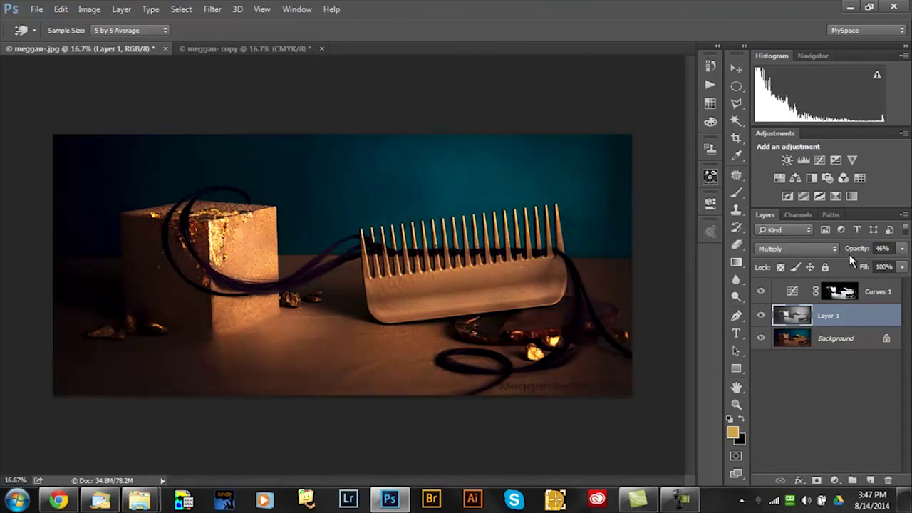
left_click(761, 339)
left_click(762, 340)
left_click(761, 340, "alt")
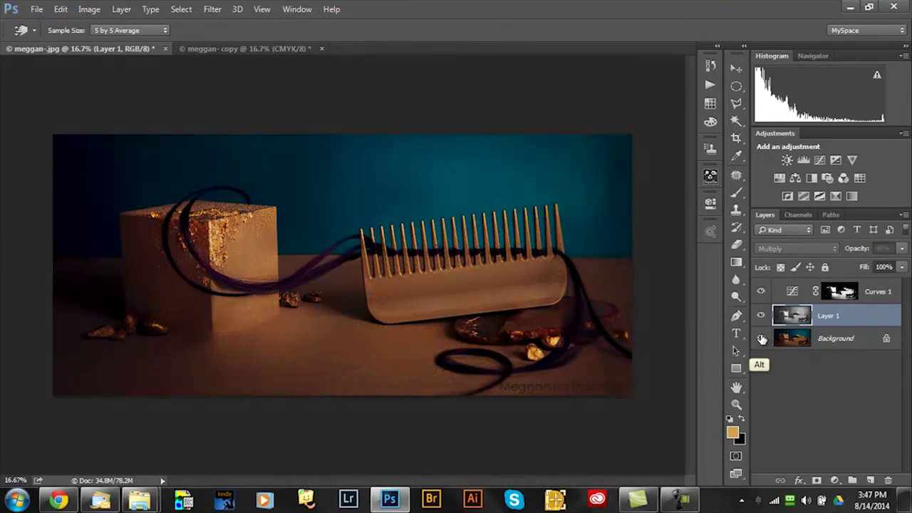
left_click(761, 340, "alt")
left_click(761, 339, "alt")
left_click(762, 338, "alt")
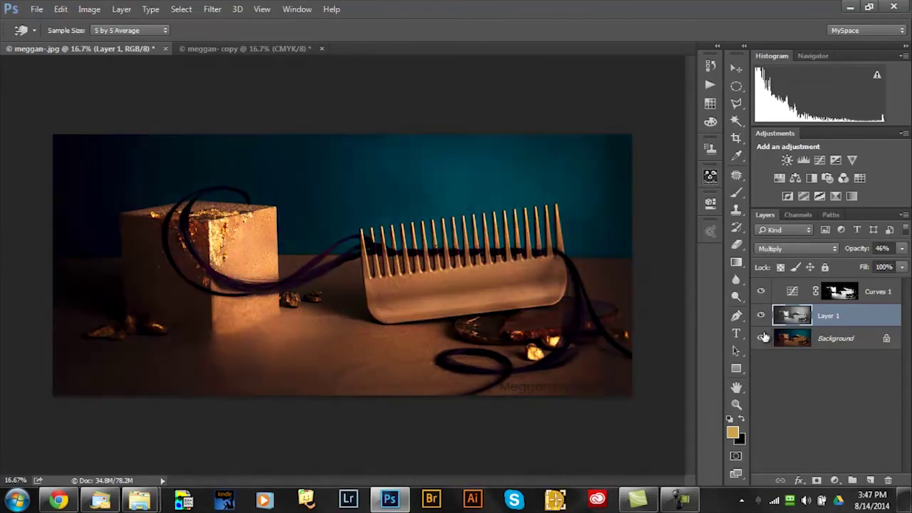